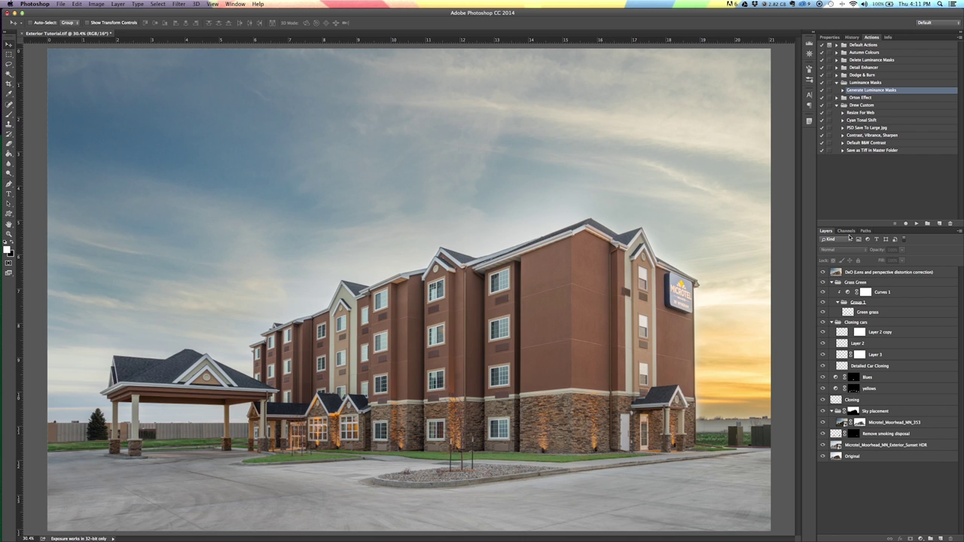
- Preview the Brights 2 to Brights 5 luminance mask channels of the hotel exterior, finishing on Brights 2
left_click(847, 231)
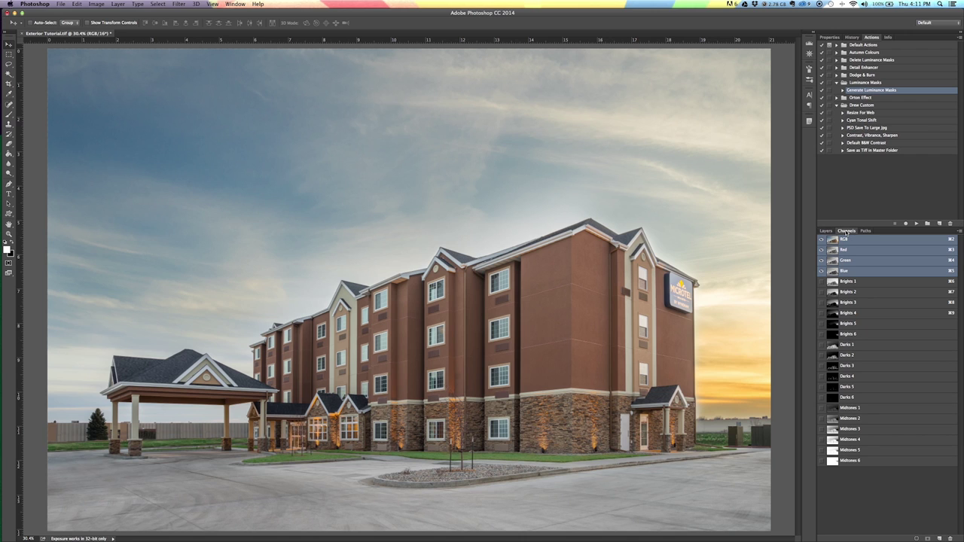
left_click(872, 285)
left_click(861, 294)
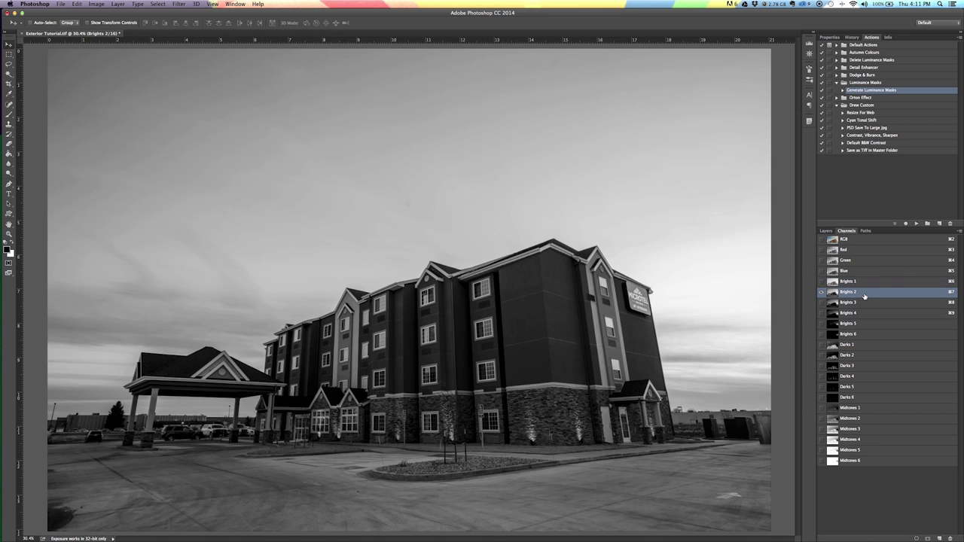
left_click(866, 303)
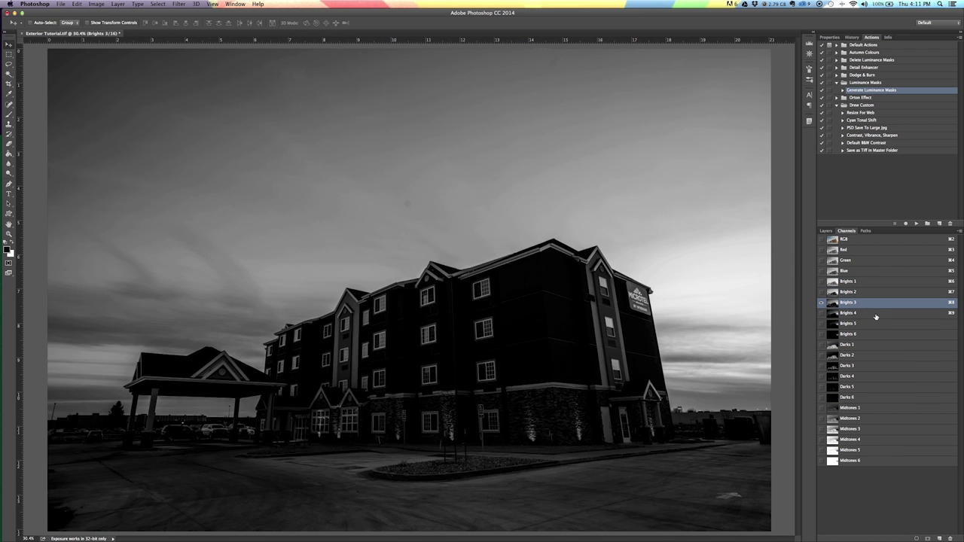
left_click(876, 316)
left_click(871, 324)
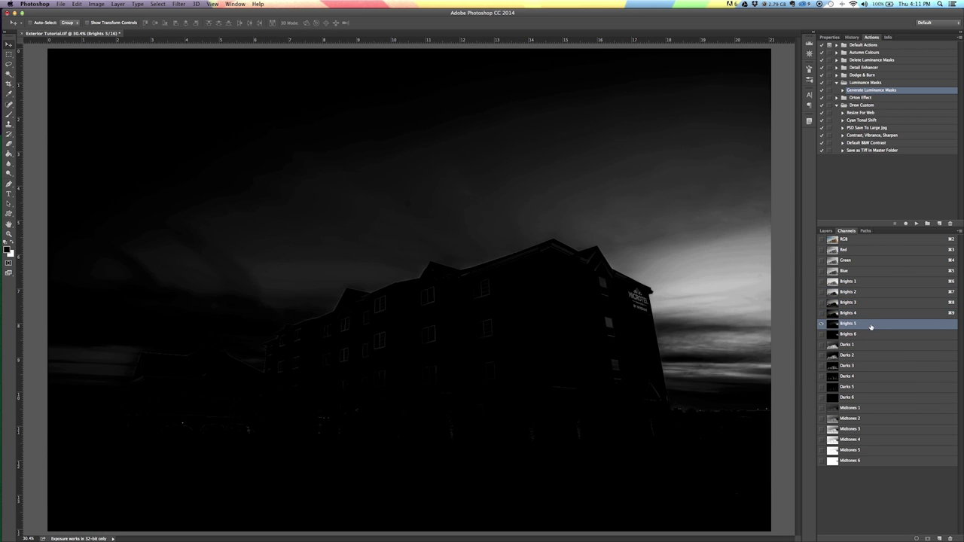
left_click(871, 304)
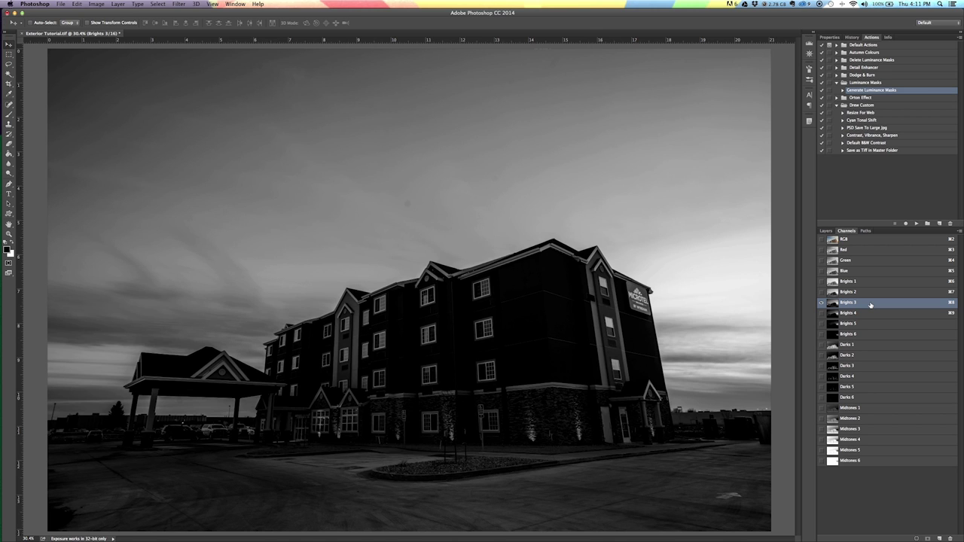
left_click(883, 292)
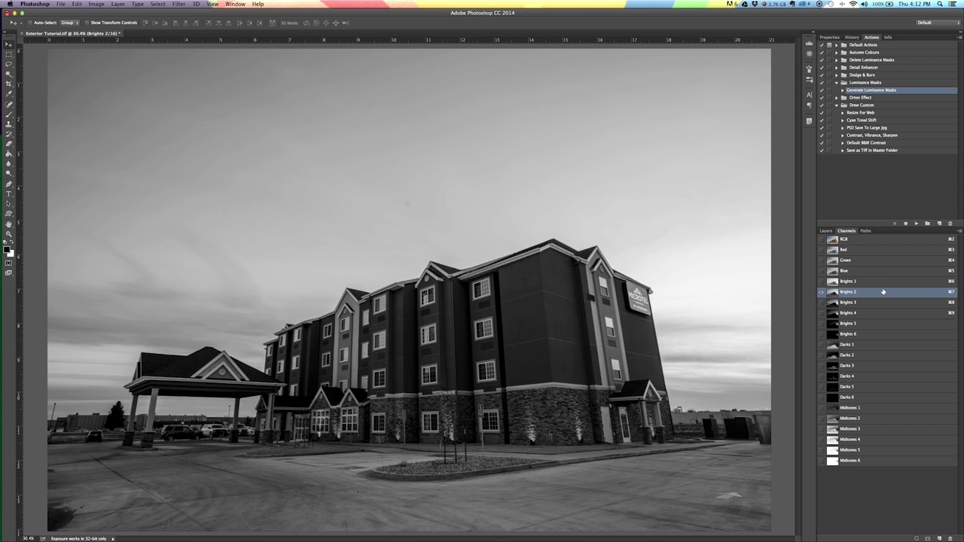
- Return the view to the full-colour RGB composite and bring back the layer list
left_click(827, 231)
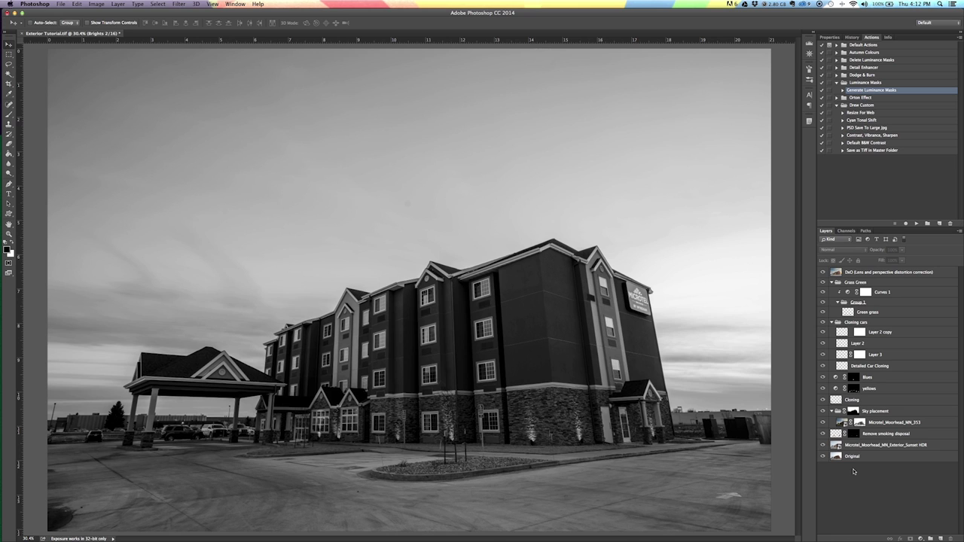
left_click(846, 231)
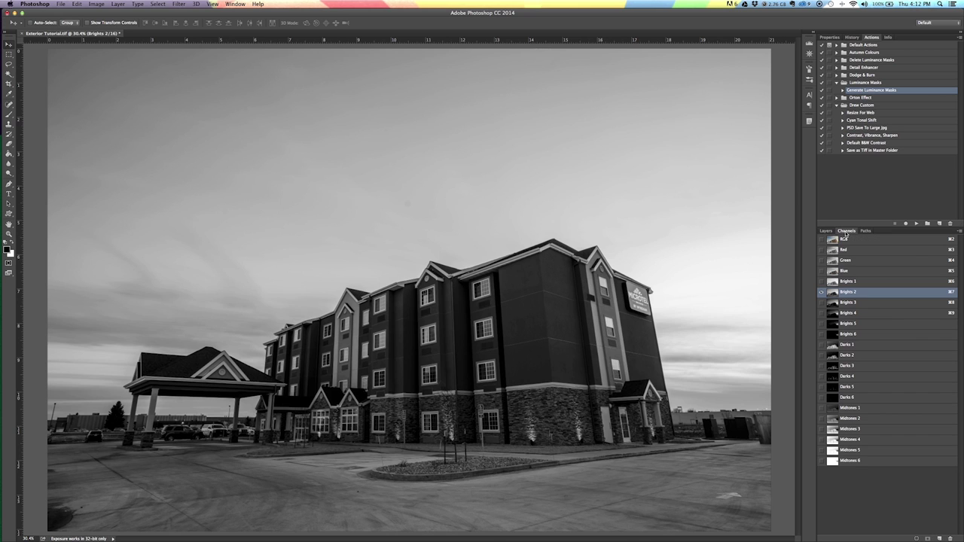
left_click(837, 242)
left_click(825, 232)
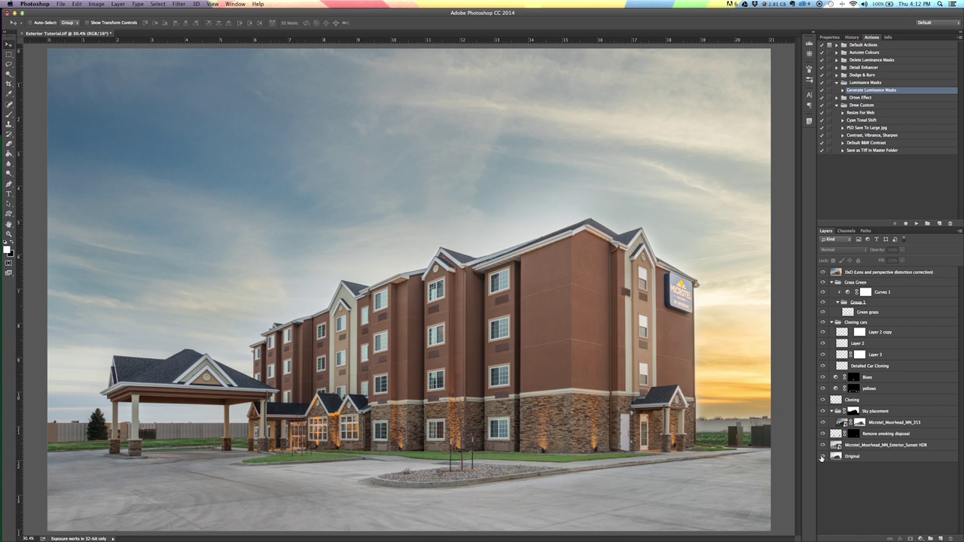
- Compare the Original layer alone with the full composite, and check the image with and without the DxO perspective correction layer
left_click(822, 458, "alt")
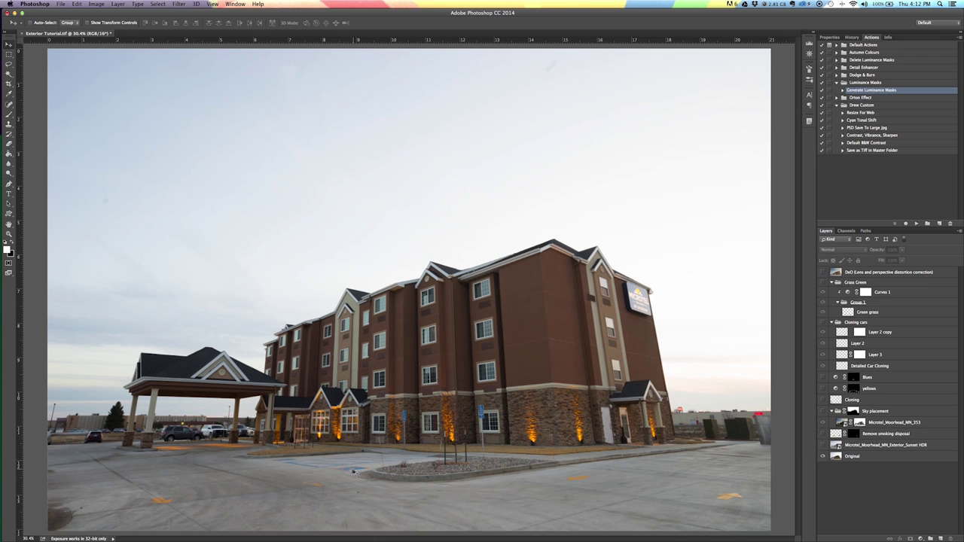
left_click(823, 457, "alt")
left_click(823, 458, "alt")
left_click(824, 457, "alt")
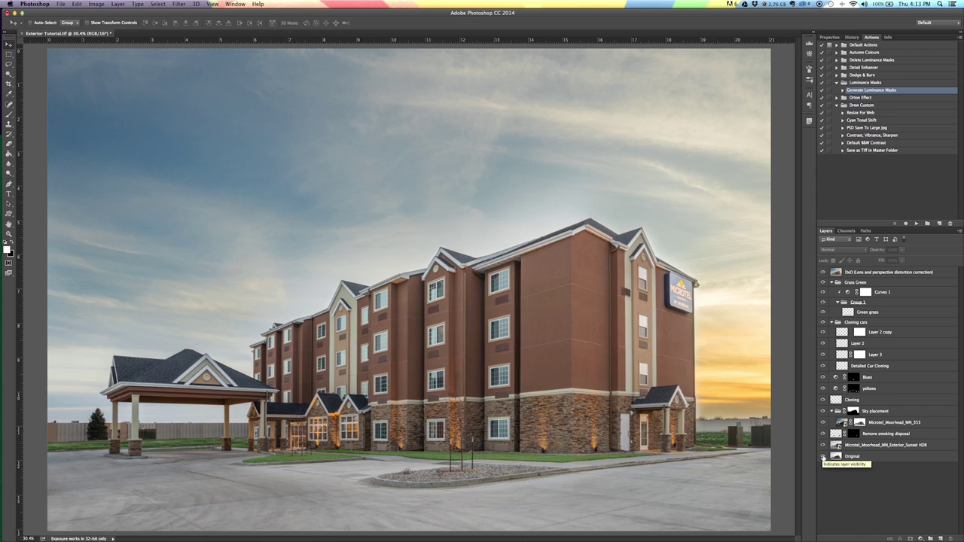
left_click(824, 456)
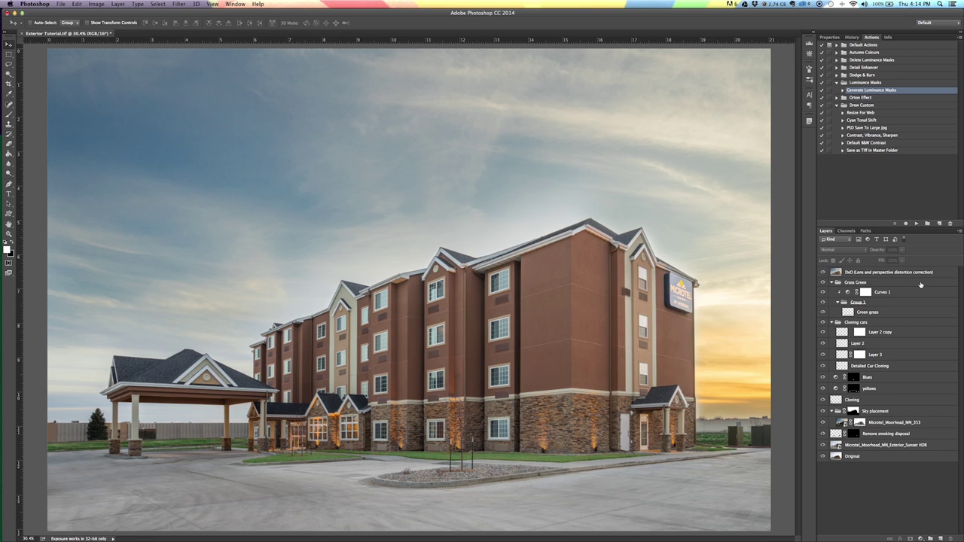
left_click(822, 273)
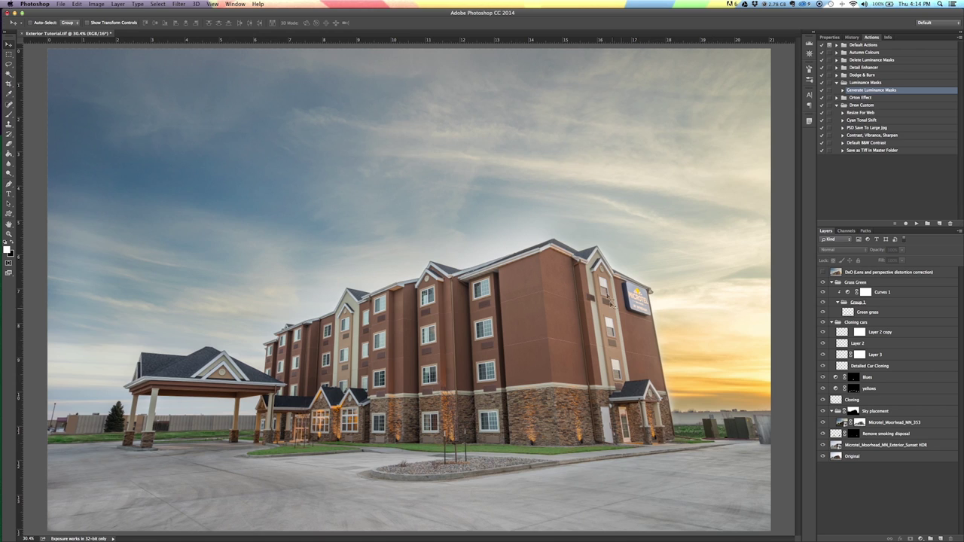
left_click(823, 272)
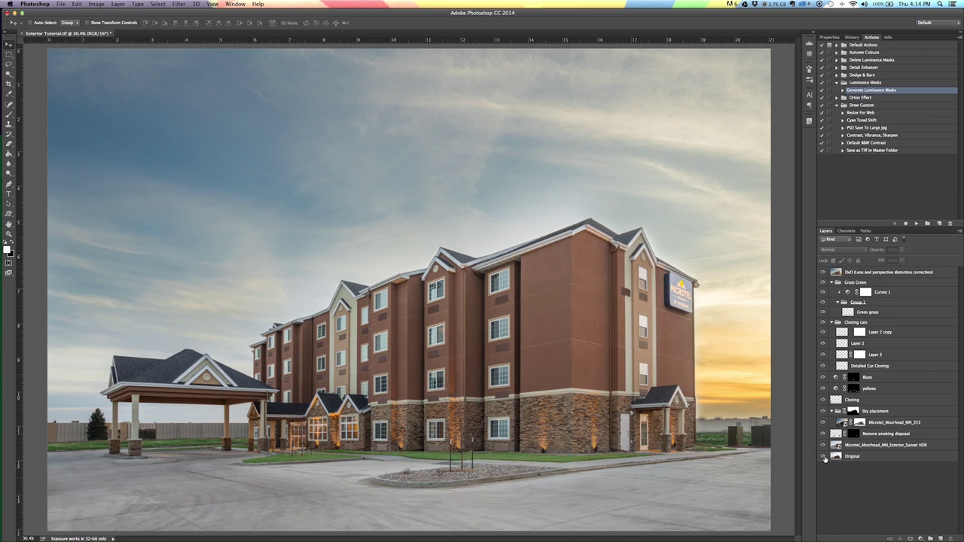
- Show only the Original and Exterior_Sunset HDR layers, and open the HDR smart object's Camera Raw settings and apply them
left_click(822, 457, "alt")
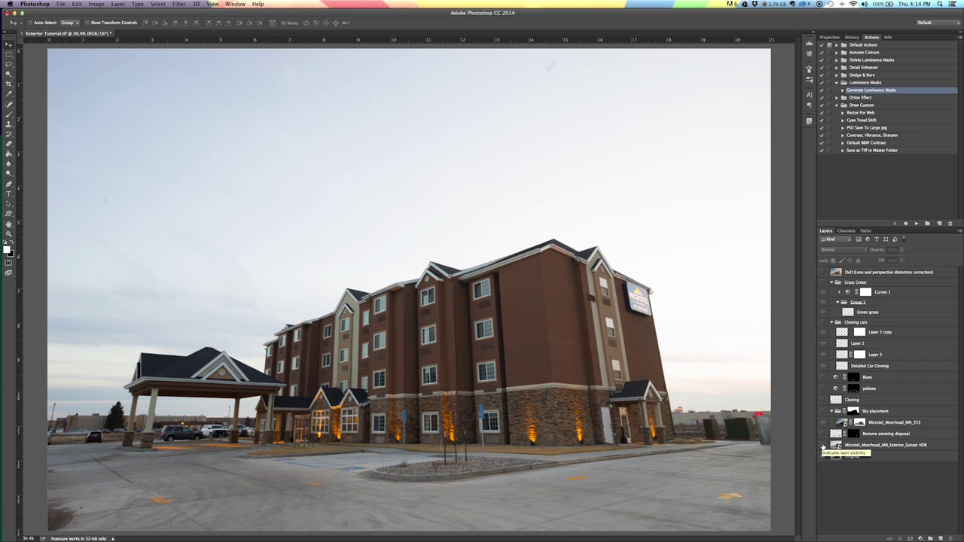
left_click(822, 445, "alt")
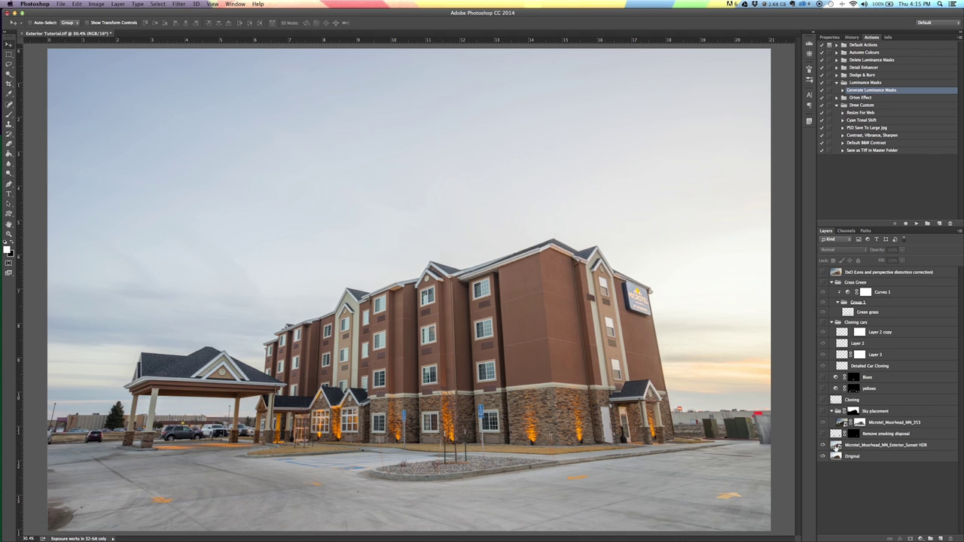
left_click(837, 447)
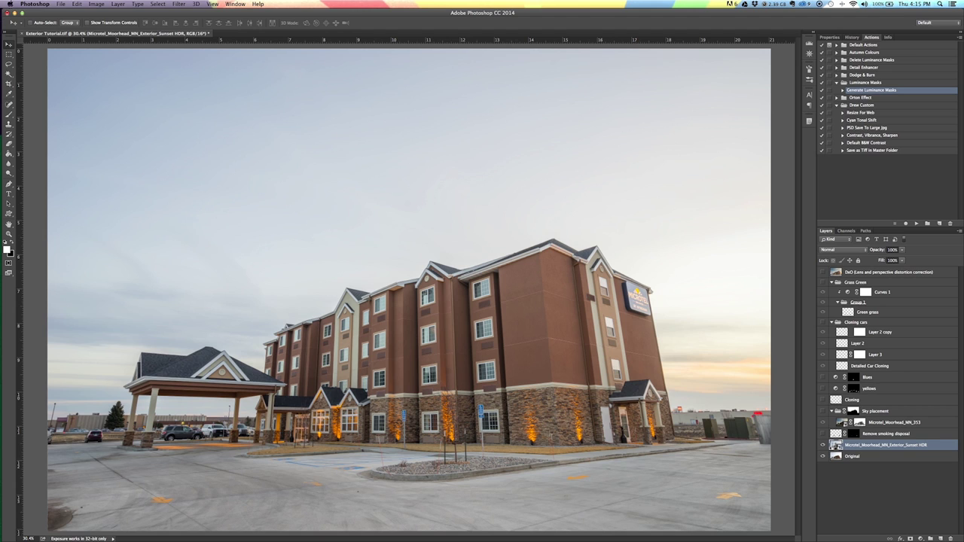
double_click(835, 446)
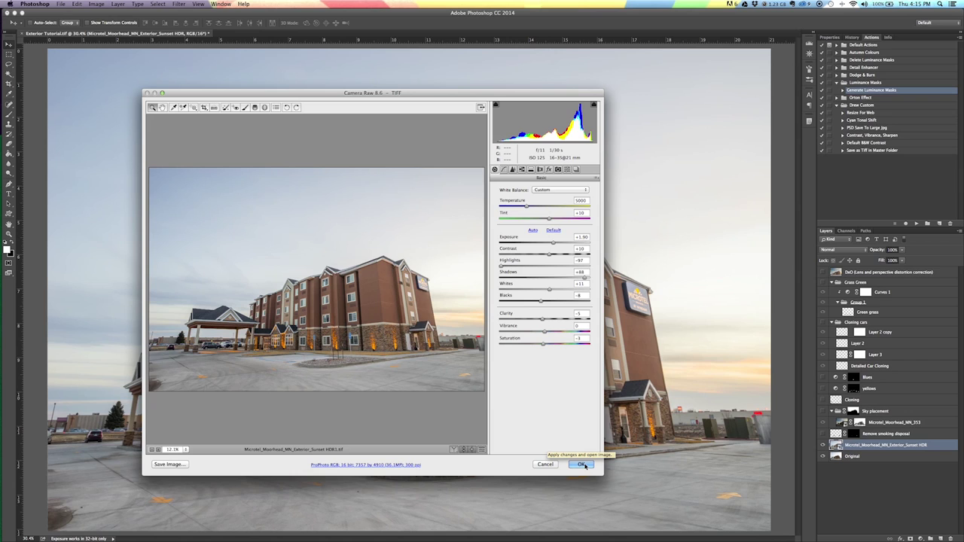
left_click(583, 465)
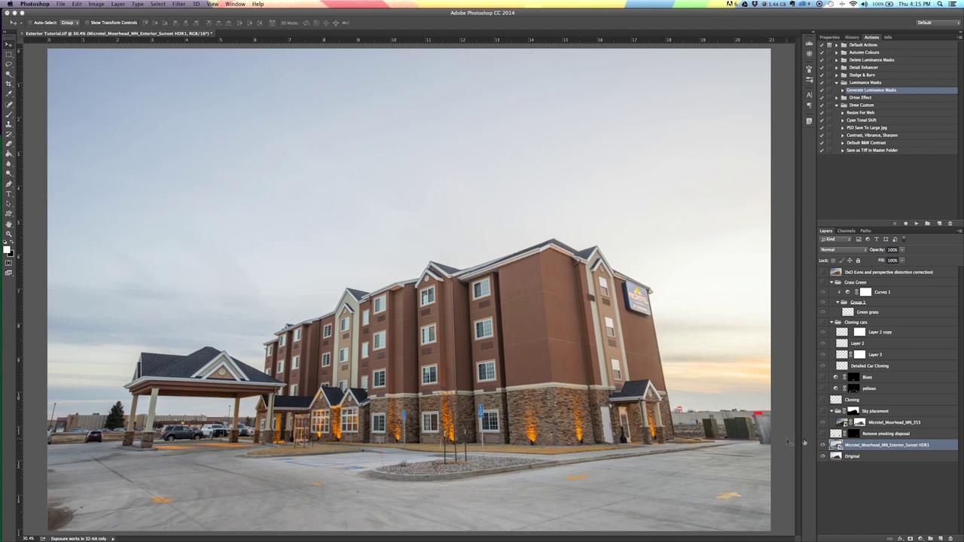
- Examine the Remove smoking disposal layer in isolation and leave it visible above the HDR layer
left_click(824, 435)
left_click(824, 435)
left_click(836, 436)
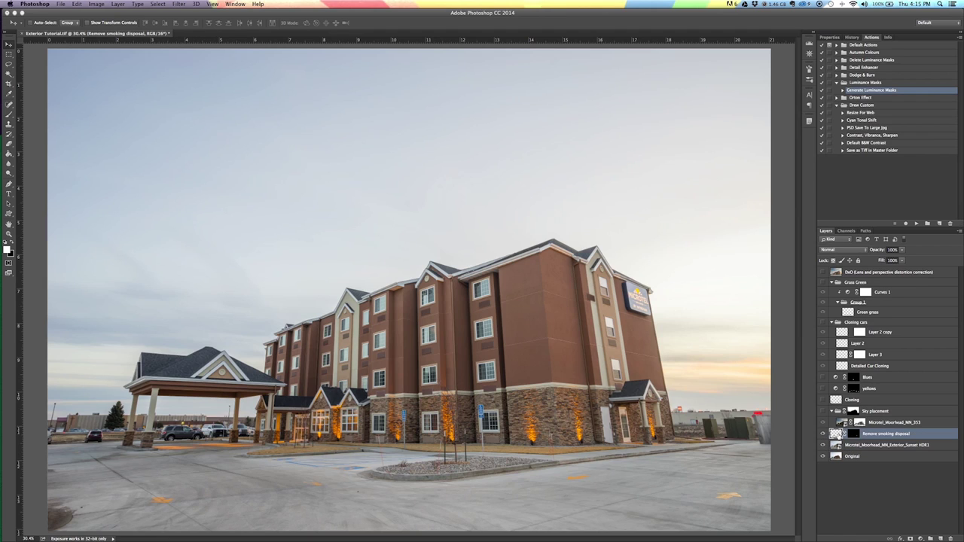
left_click(824, 434)
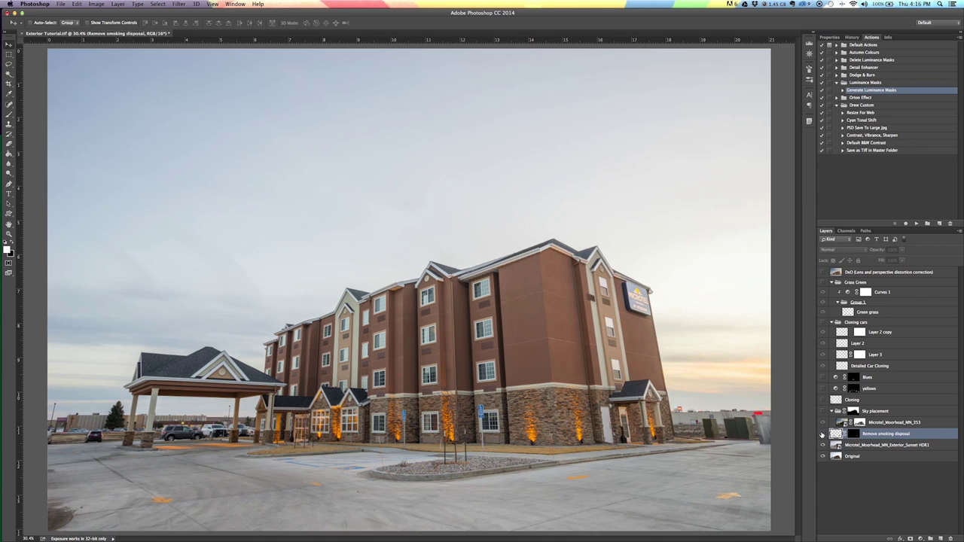
left_click(822, 435, "alt")
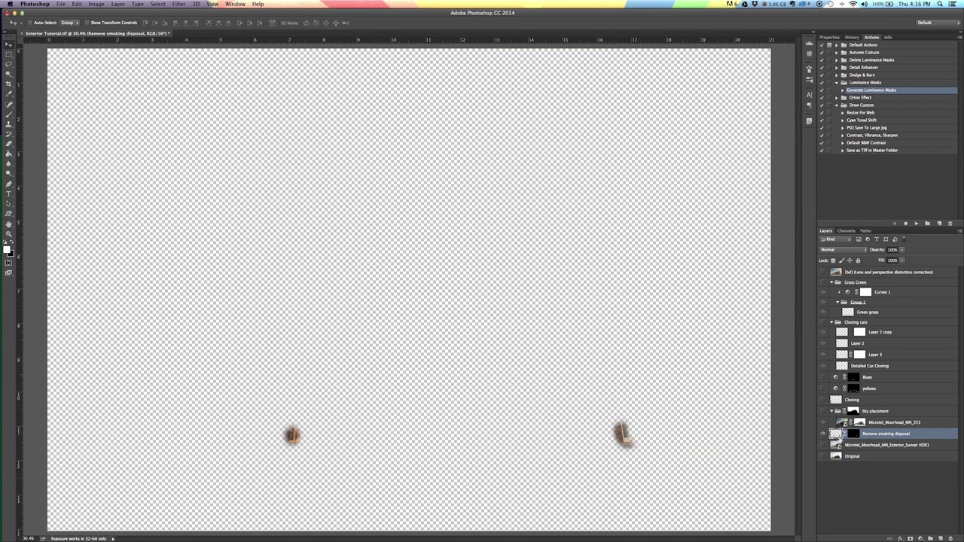
left_click(822, 434, "alt")
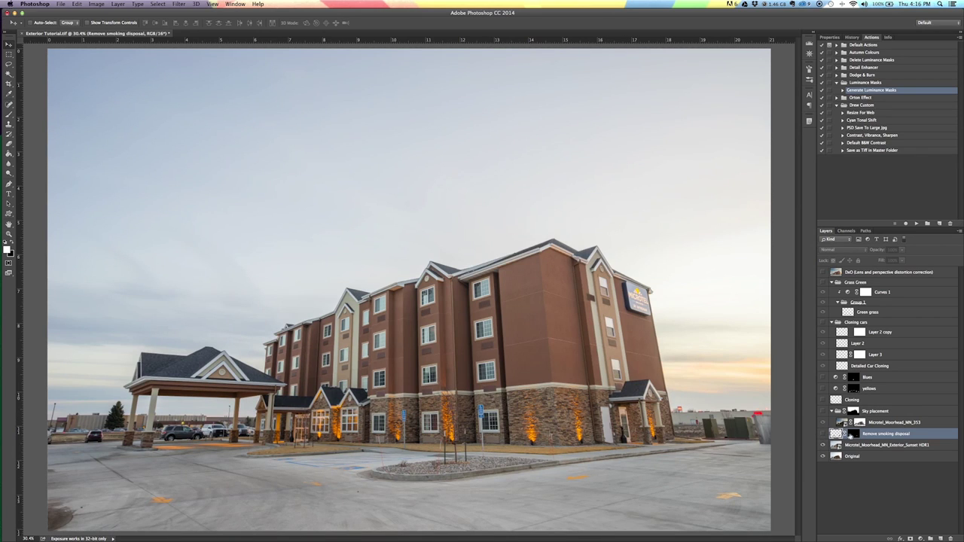
left_click(823, 434)
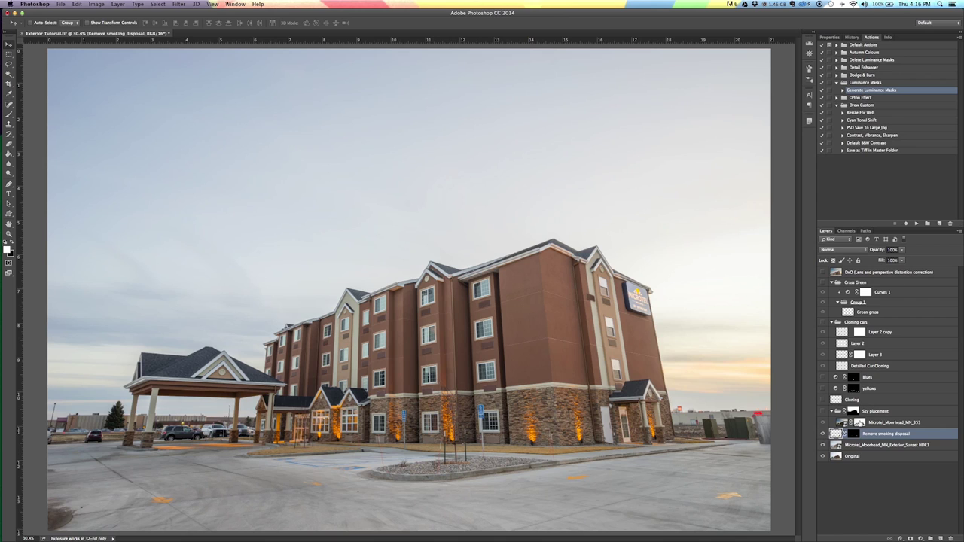
- Turn on the Sky placement group and display the layer mask of Microtel_Moorhead_MN_353 on its own
left_click(823, 411)
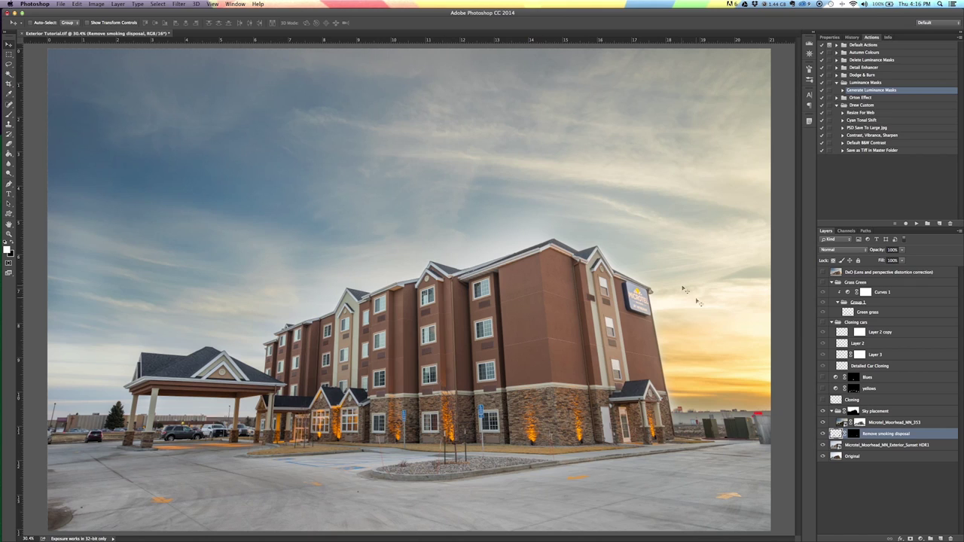
left_click(859, 423)
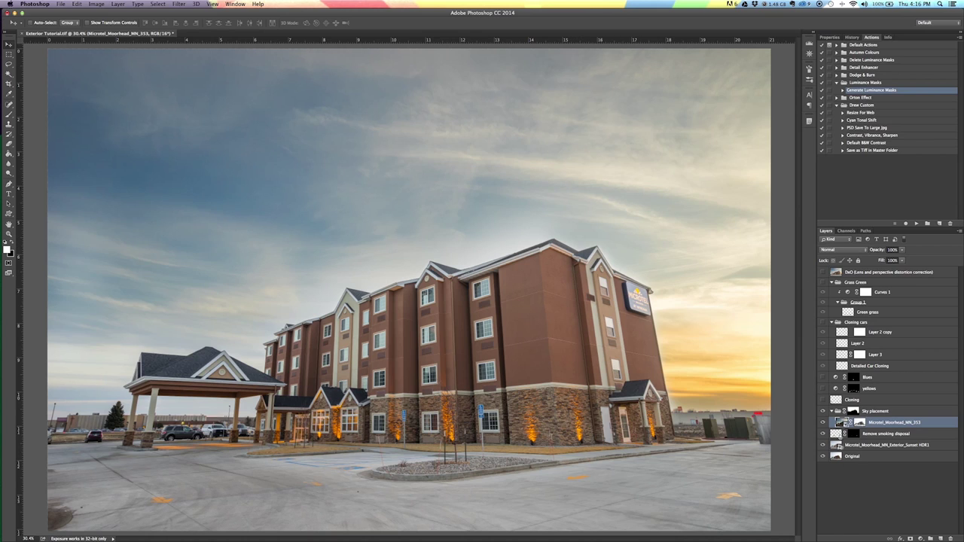
left_click(860, 423)
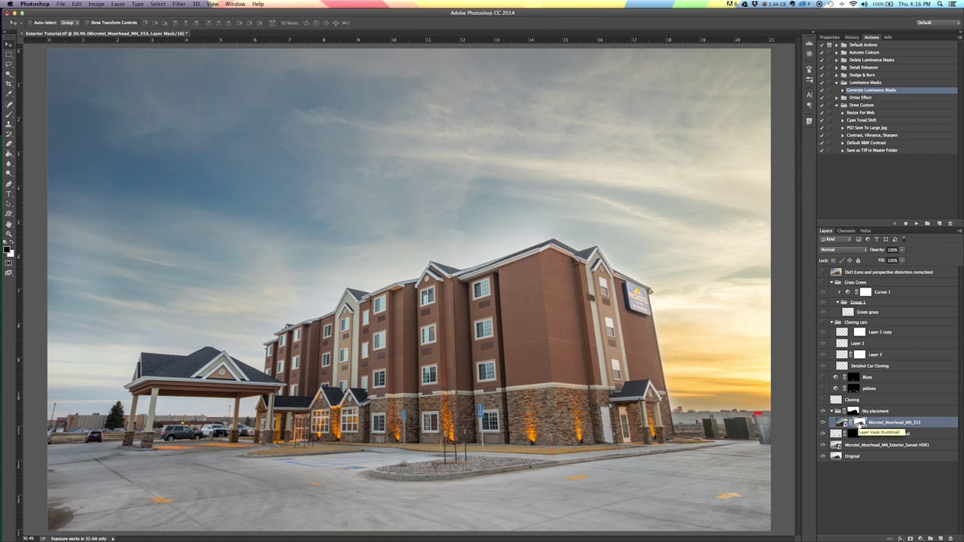
left_click(857, 425, "alt")
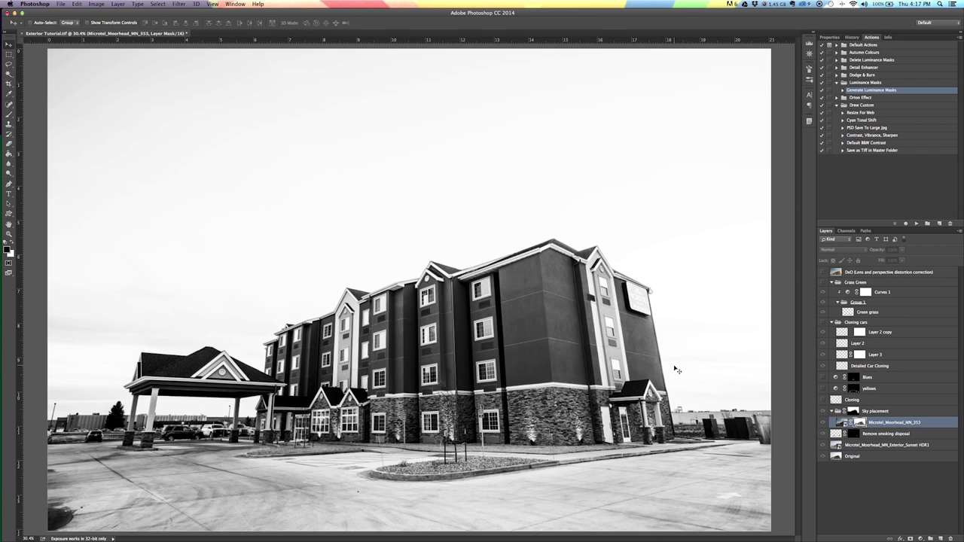
- Leave the mask view for the RGB composite and compare the Brights 1, Brights 2 and Brights 3 channels
left_click(845, 232)
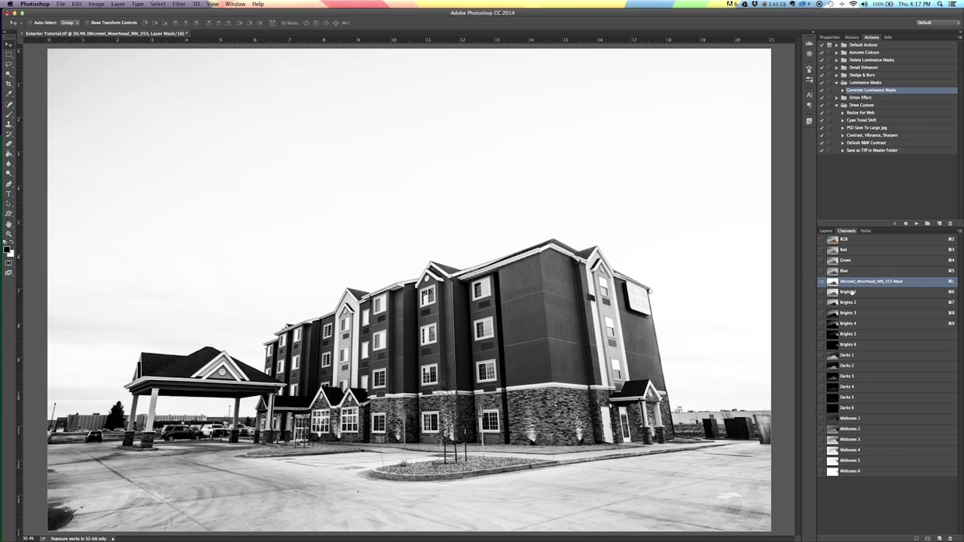
left_click(834, 241)
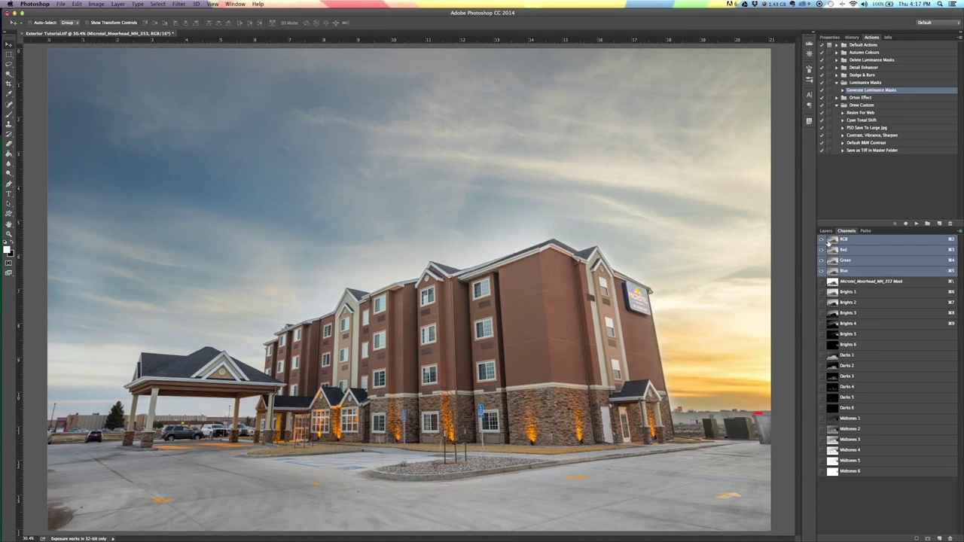
left_click(859, 293)
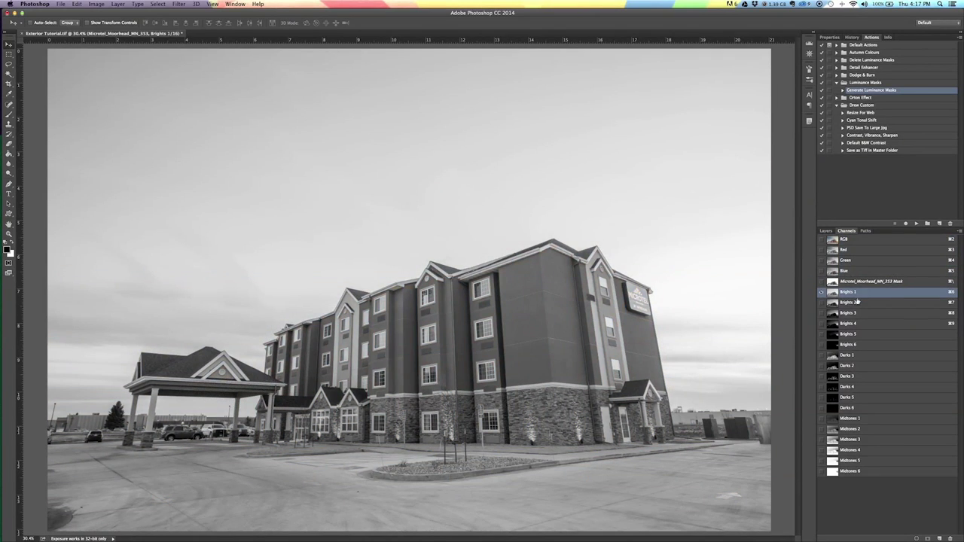
left_click(856, 302)
left_click(850, 314)
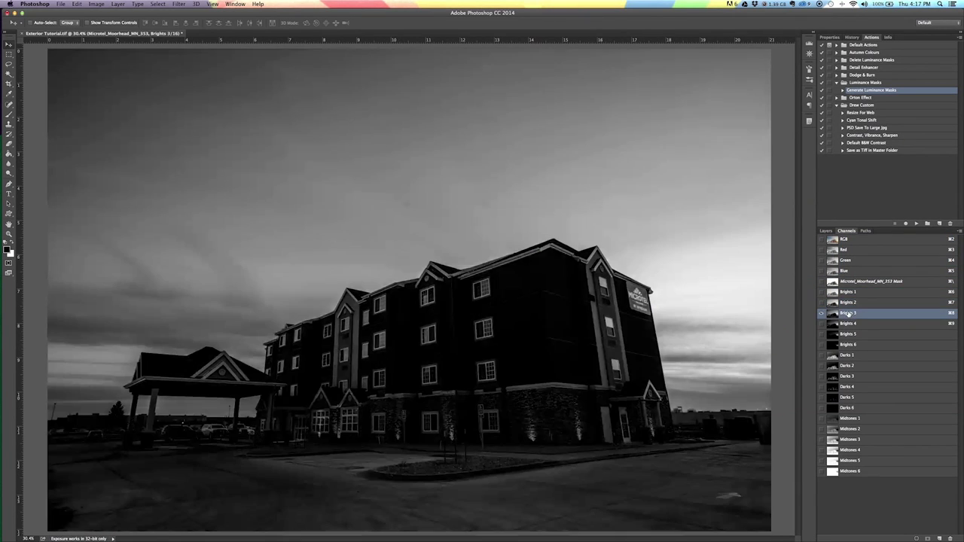
left_click(854, 302)
left_click(851, 292)
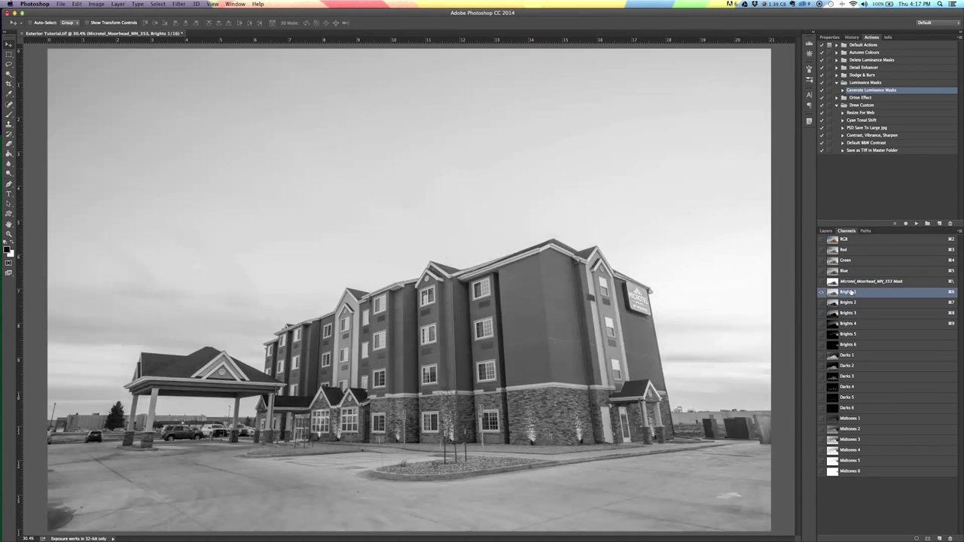
left_click(850, 303)
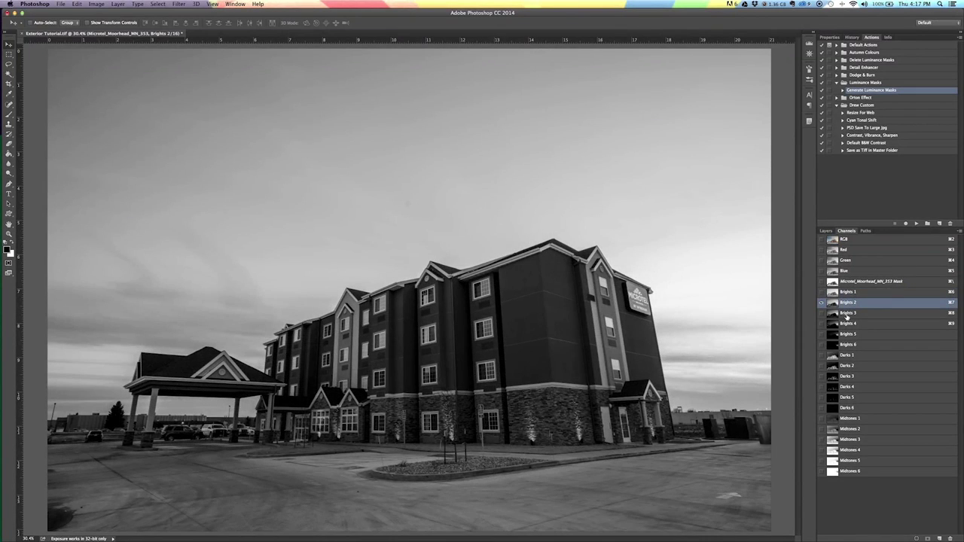
left_click(848, 314)
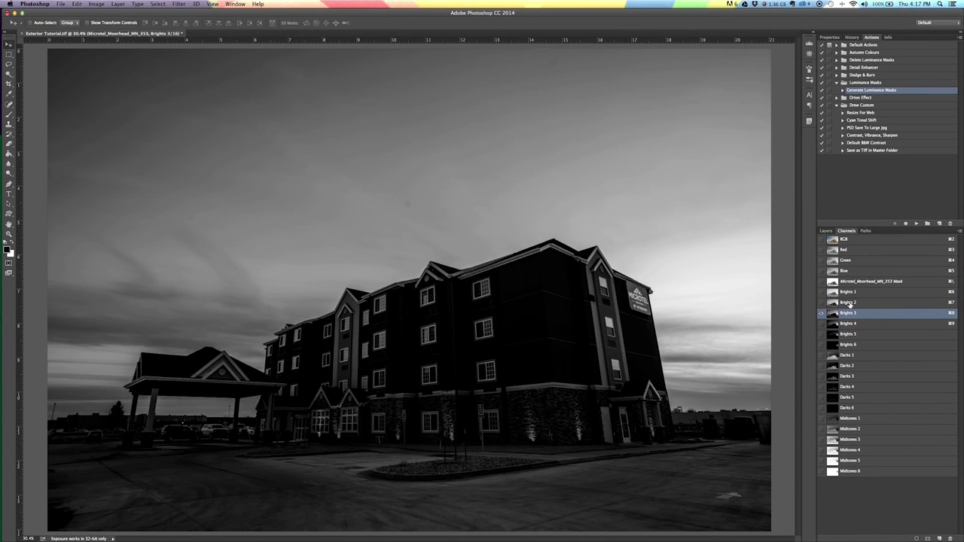
- Step back from Brights 3 to Brights 1 and forward again to compare how each mask separates sky from building
left_click(850, 304)
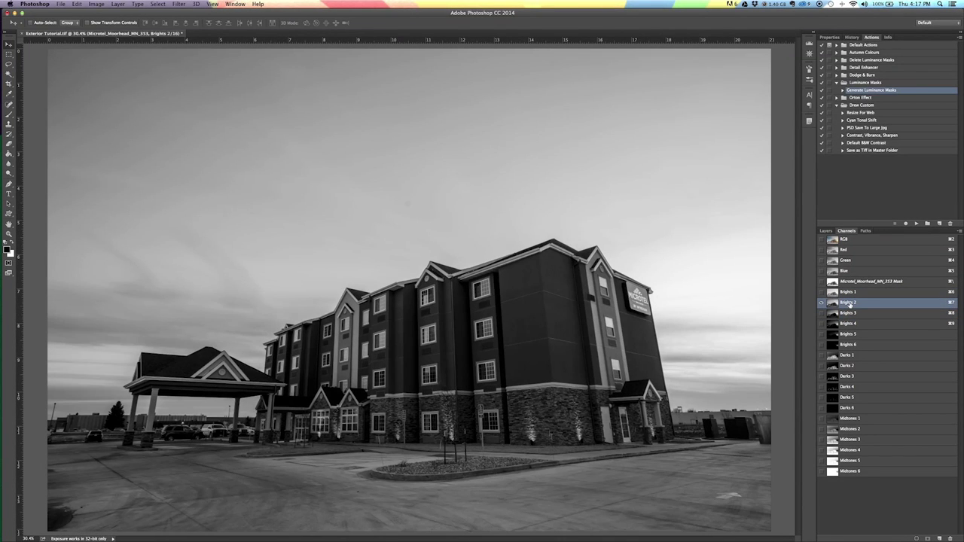
left_click(851, 292)
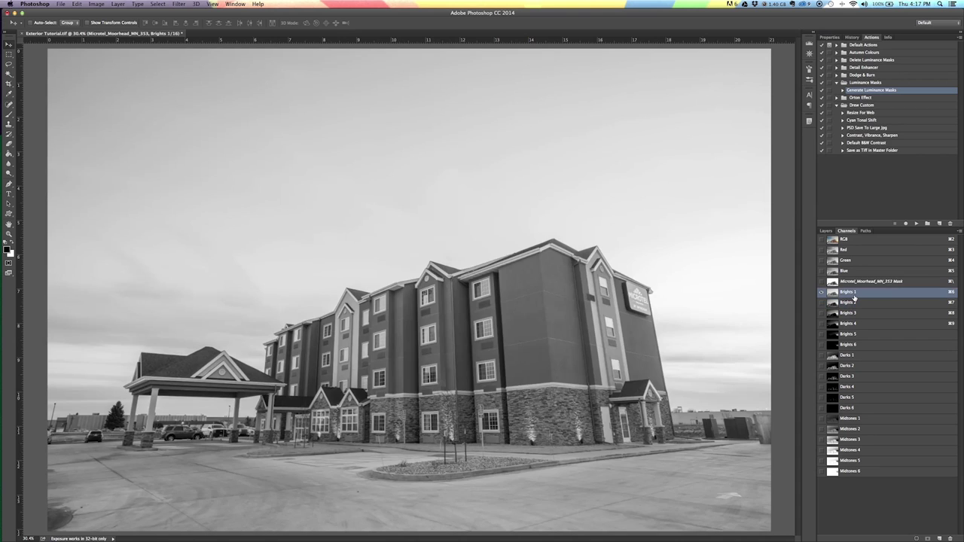
left_click(853, 302)
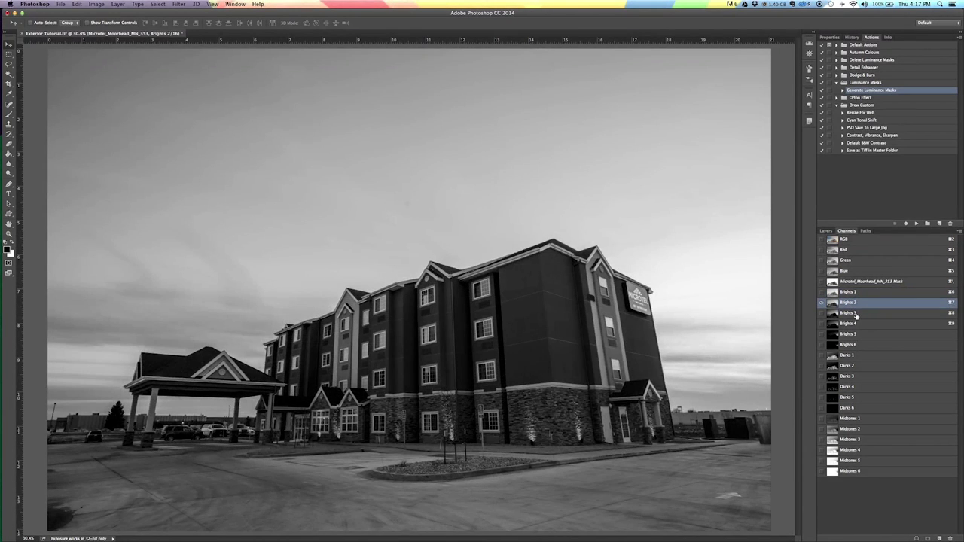
left_click(858, 313)
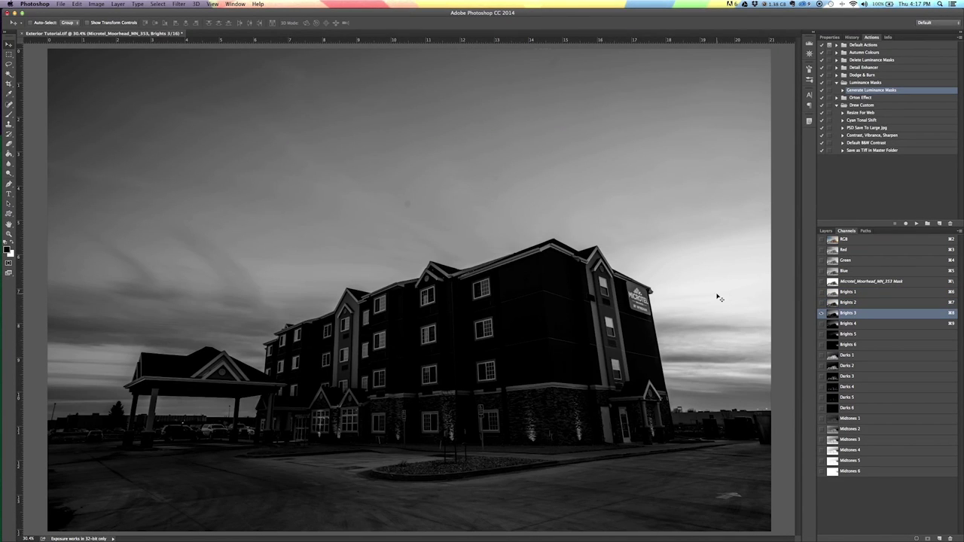
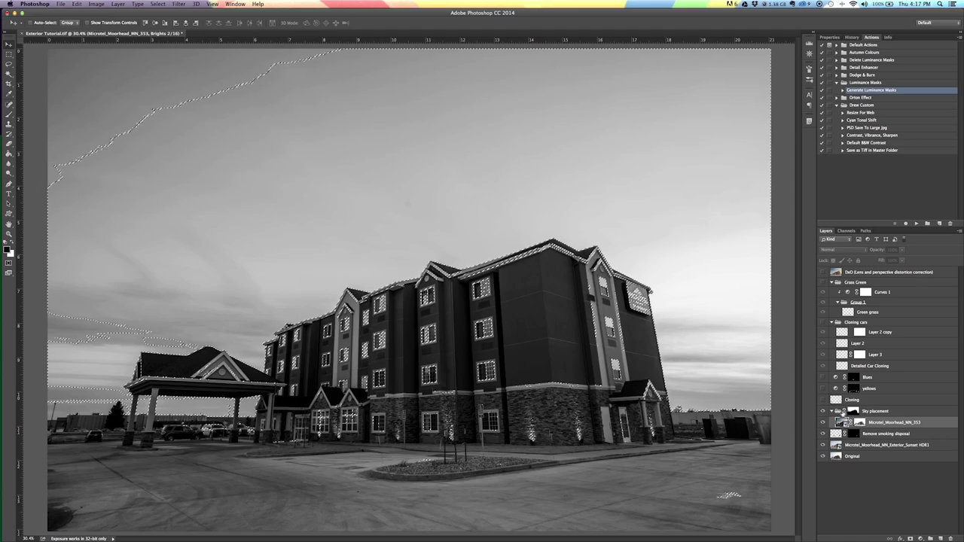
- Add a Curves adjustment masked by the Brights 2 selection above the Remove smoking disposal layer, and view its mask on its own
left_click(885, 434)
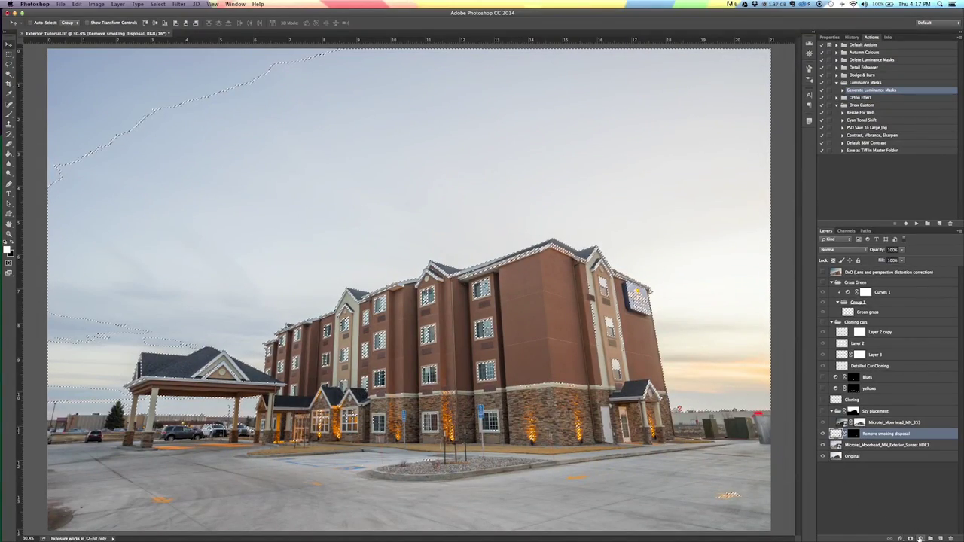
left_click(921, 539)
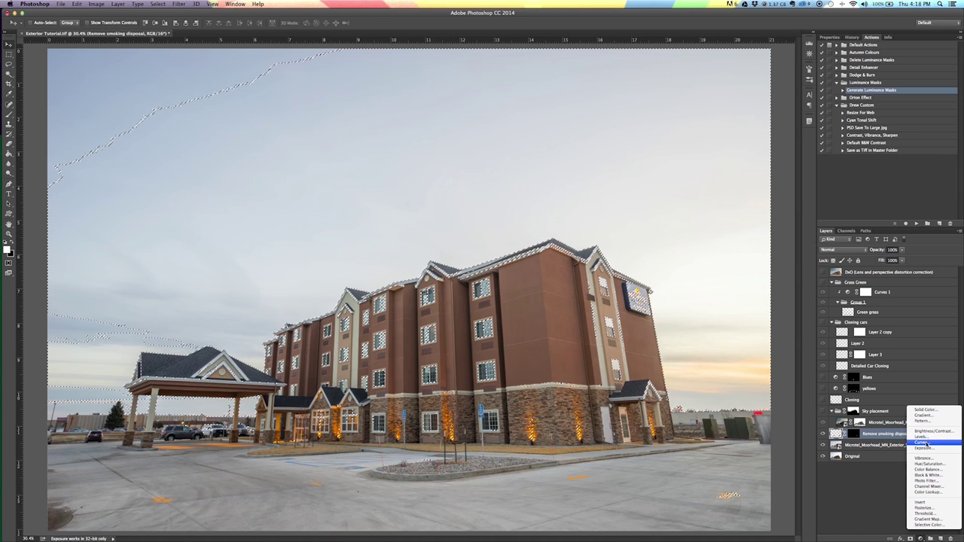
left_click(924, 443)
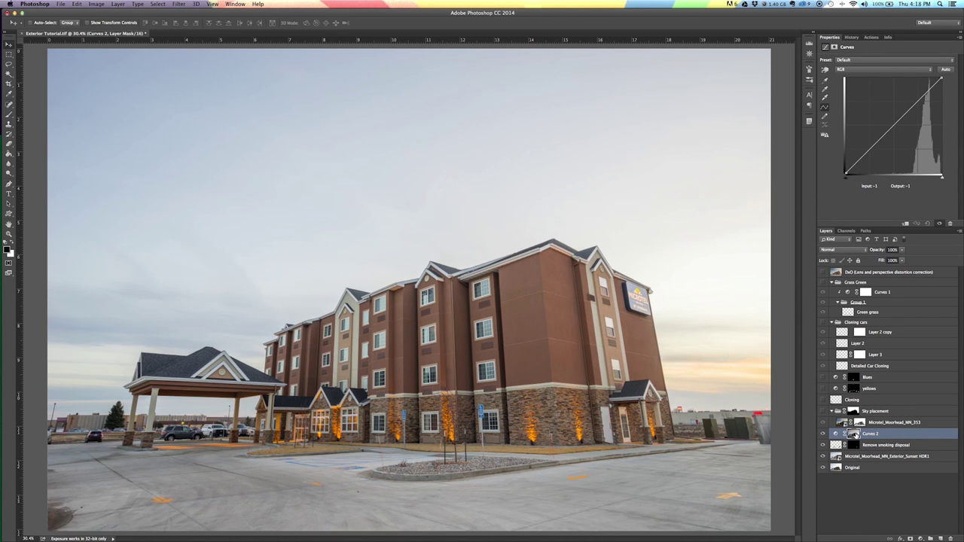
left_click(855, 435, "alt")
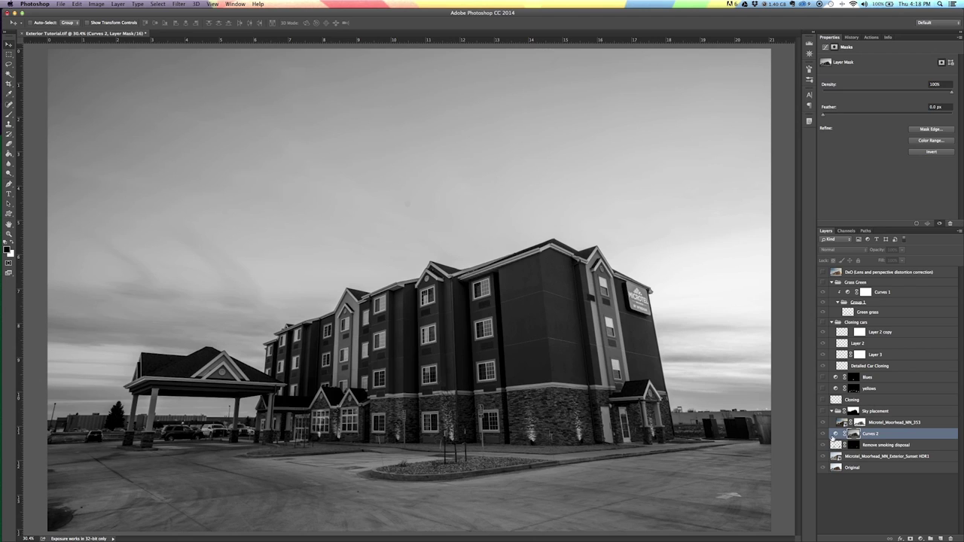
left_click(855, 436, "alt")
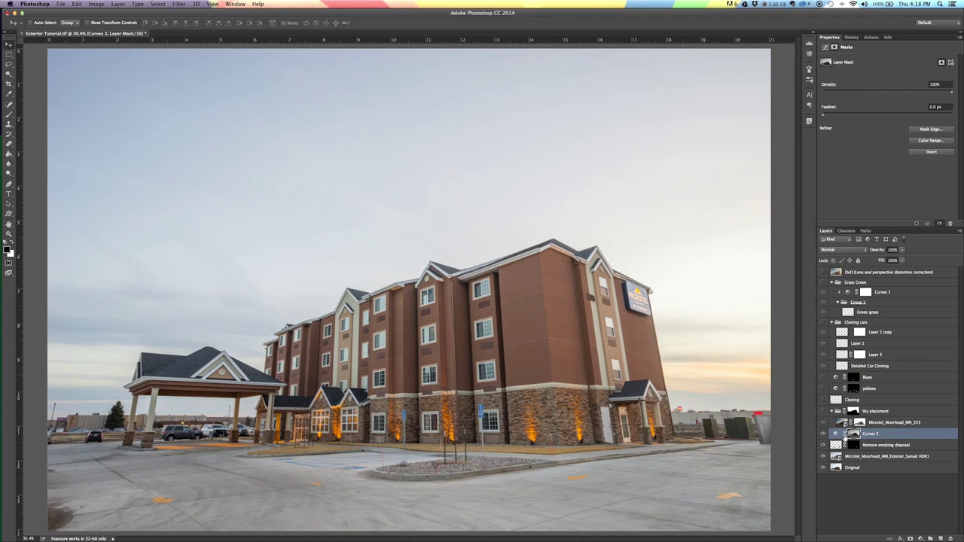
- Darken the bright areas with the new Curves adjustment by pulling its midpoint down to about input 122, output 40
left_click(838, 434)
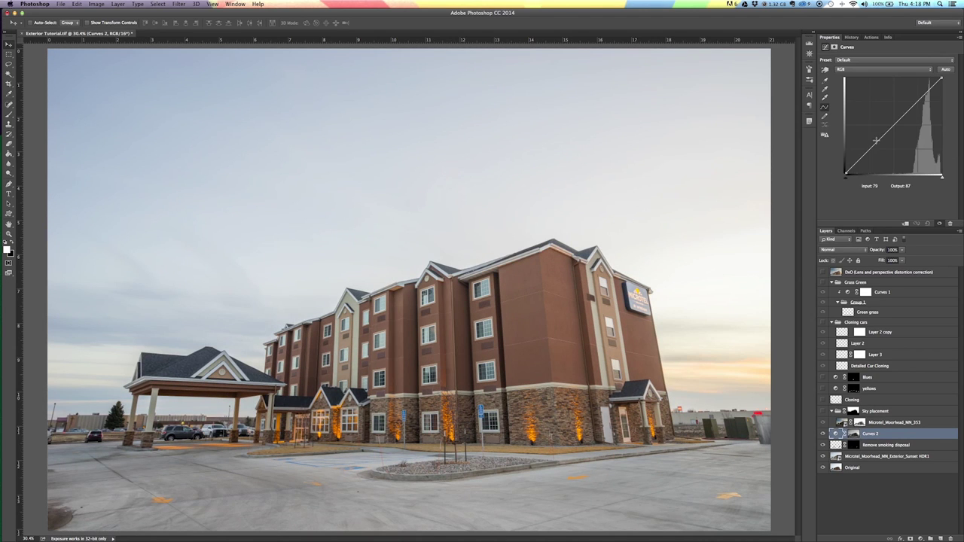
left_click_drag(874, 145, 876, 177)
left_click_drag(891, 128, 892, 157)
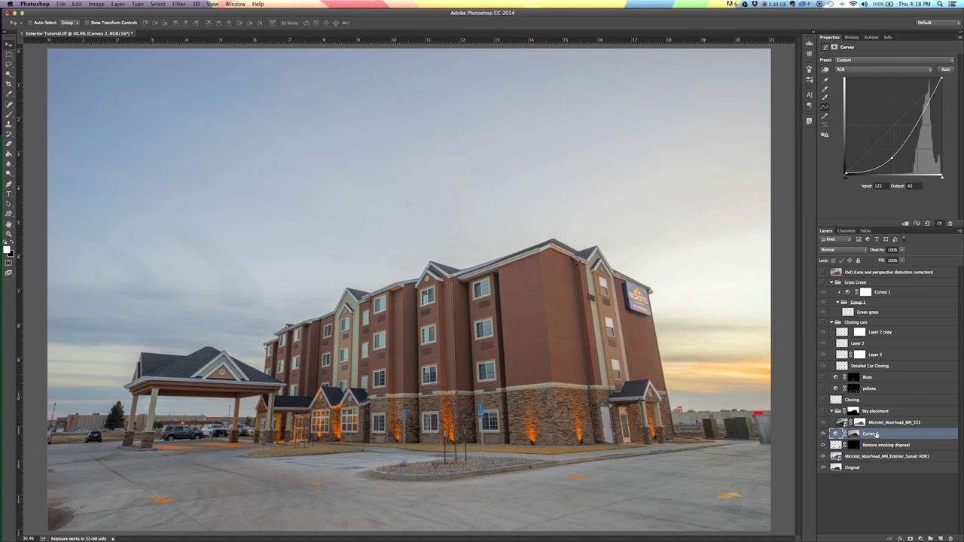
- Group the new Curves adjustment and give the group an inverted, fully black layer mask
key("super+g")
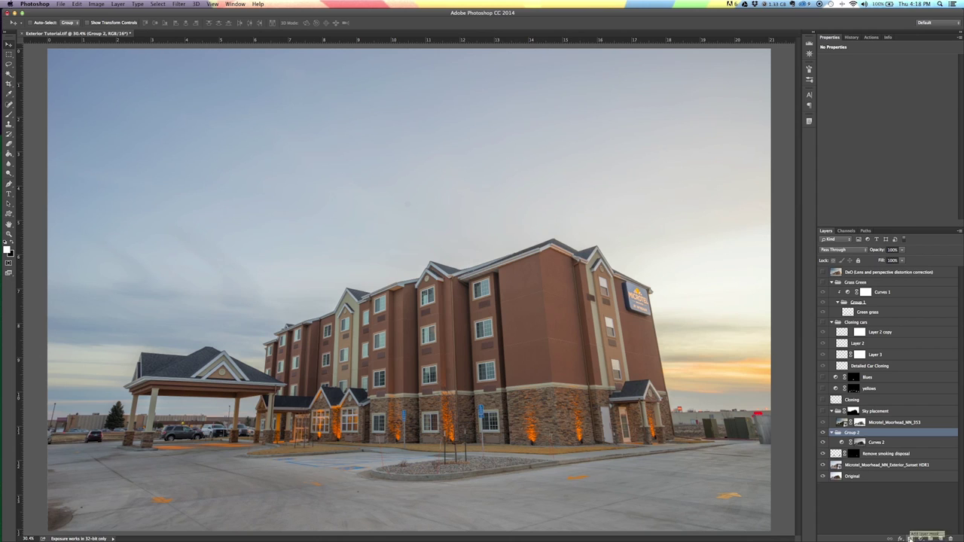
left_click(911, 539)
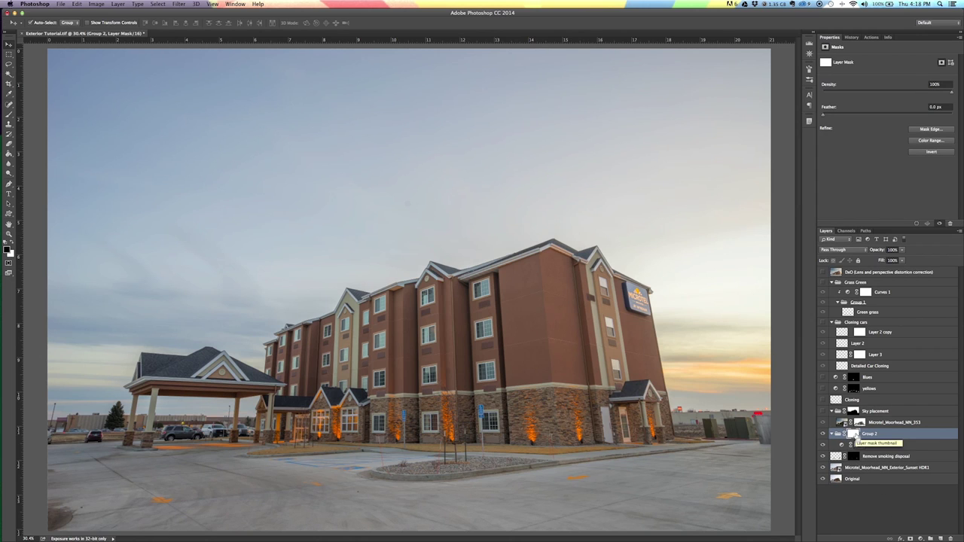
key("super+i")
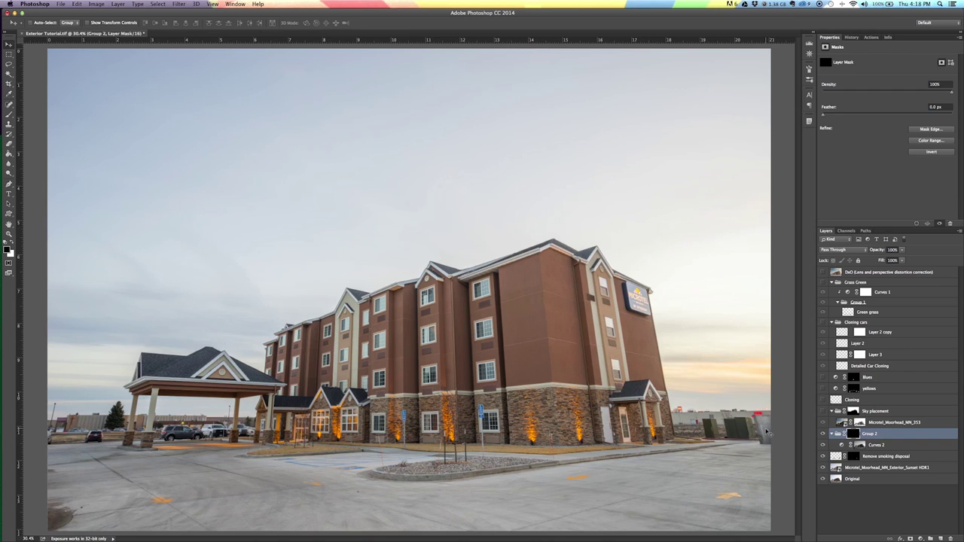
- Paint white across the sky on the group's mask with a soft 900 px brush at 30% flow
key("b")
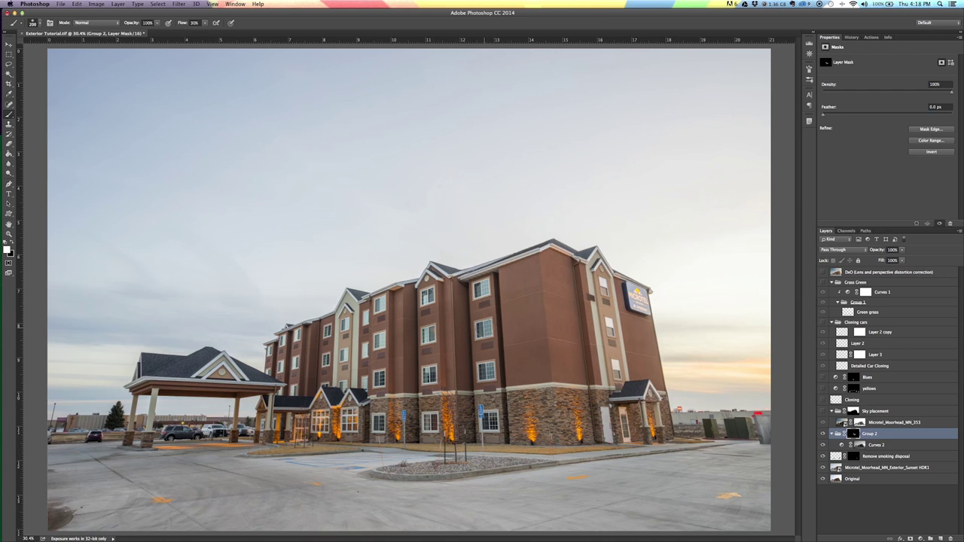
key("bracketright")
key("bracketright")
key("bracketright")
key("bracketright")
key("bracketright")
key("bracketright")
key("bracketright")
key("bracketright")
mouse_move(228, 170)
left_mouse_down()
mouse_move(511, 109)
mouse_move(522, 133)
mouse_move(374, 171)
mouse_move(385, 198)
mouse_move(448, 203)
mouse_move(341, 223)
mouse_move(298, 256)
mouse_move(426, 269)
mouse_move(451, 222)
mouse_move(437, 248)
mouse_move(617, 242)
mouse_move(694, 222)
mouse_move(729, 295)
mouse_move(719, 299)
mouse_move(679, 221)
mouse_move(708, 401)
mouse_move(731, 399)
mouse_move(732, 366)
left_mouse_up()
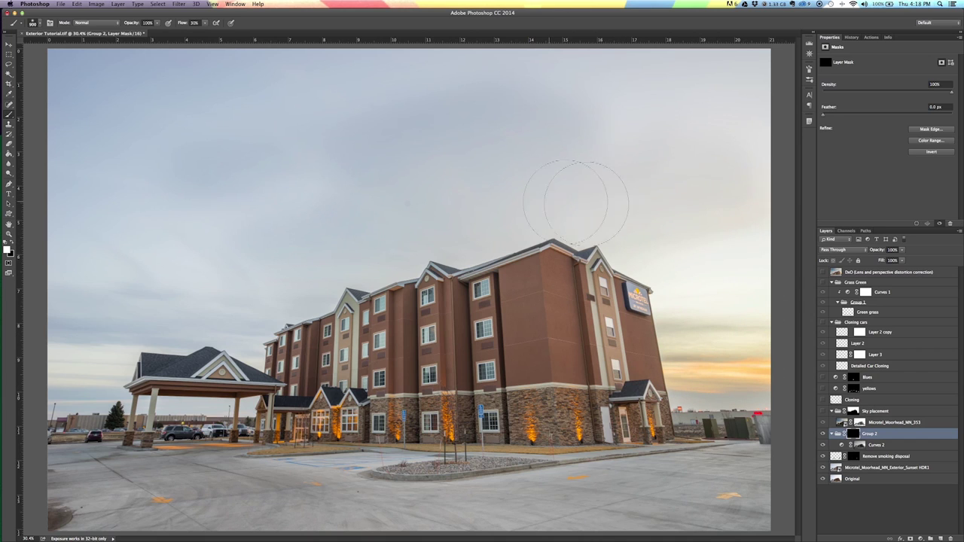
mouse_move(503, 209)
left_mouse_down()
mouse_move(462, 223)
mouse_move(327, 233)
mouse_move(424, 233)
mouse_move(491, 204)
left_mouse_up()
- Check the masks of the Curves adjustment and its group, and delete the group's mask and the group with its contents
left_click(862, 445)
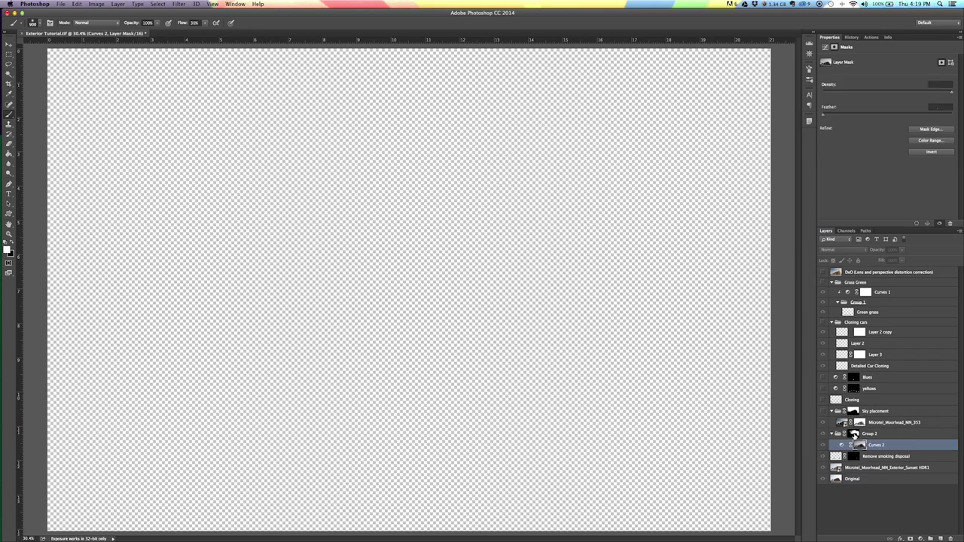
left_click(854, 435)
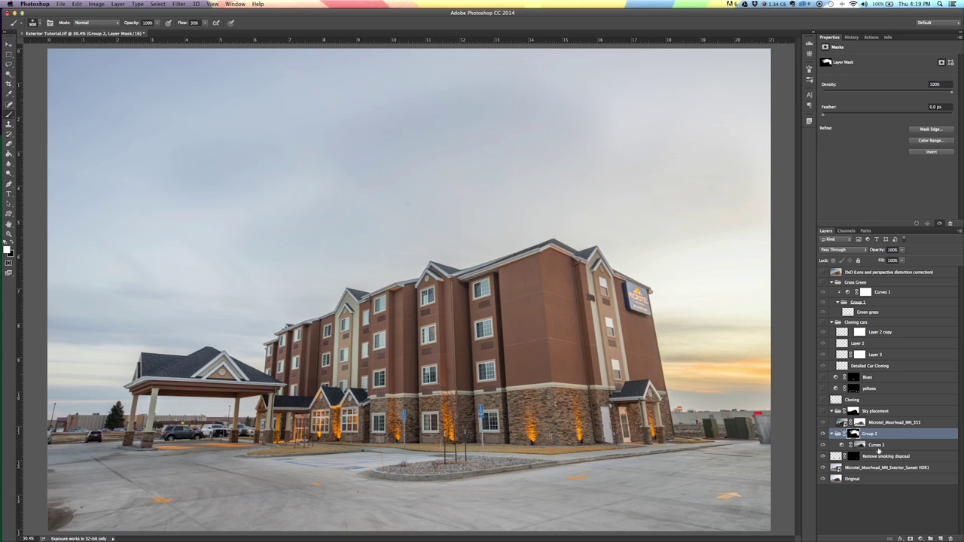
key("Delete")
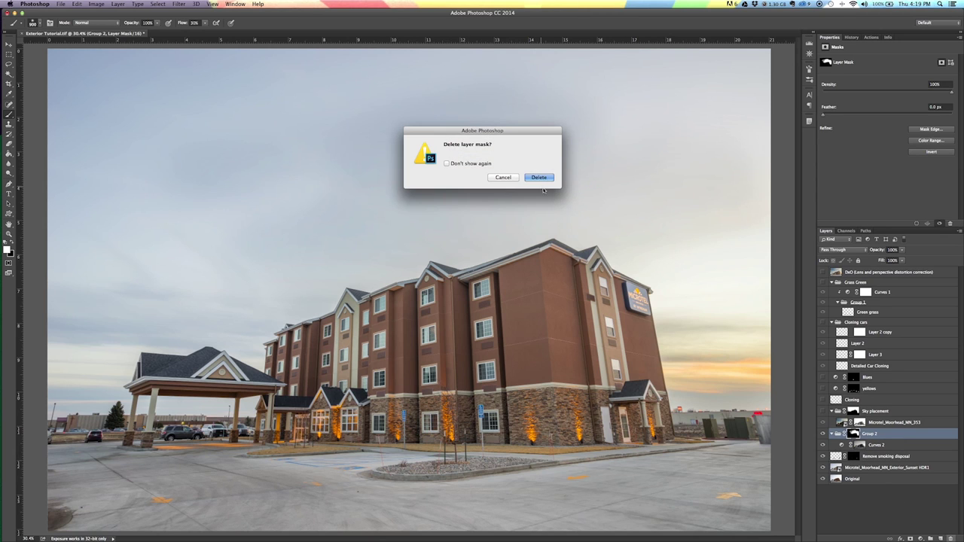
left_click(539, 178)
left_click(951, 539)
left_click(554, 176)
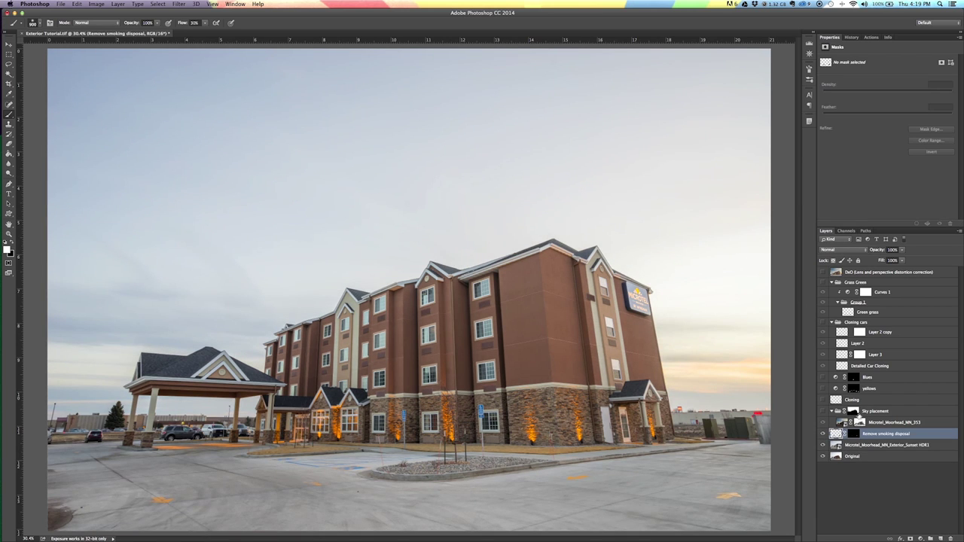
- Examine the Microtel_Moorhead_MN_353 mask and the Sky placement group's mask, the latter both as a red overlay and on its own
left_click(879, 411)
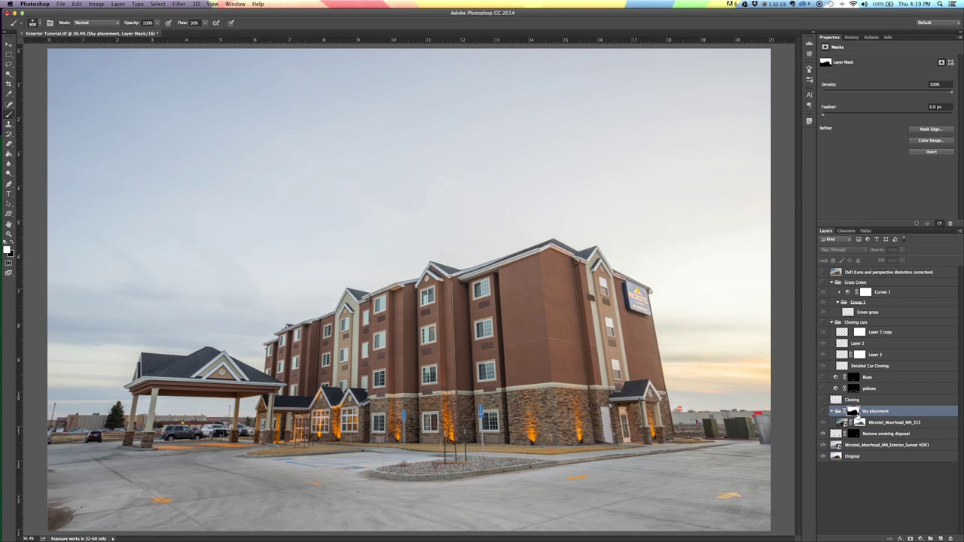
left_click(860, 424)
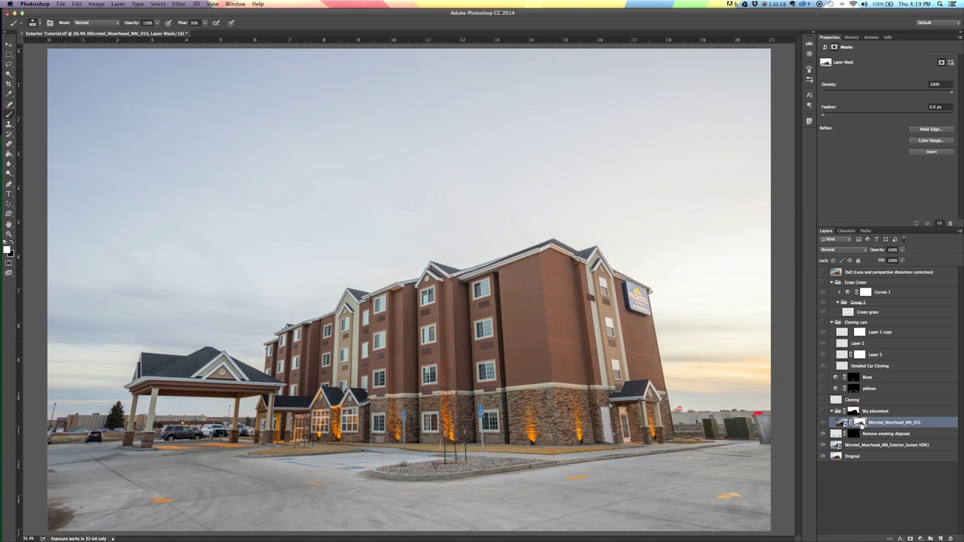
left_click(860, 424, "alt")
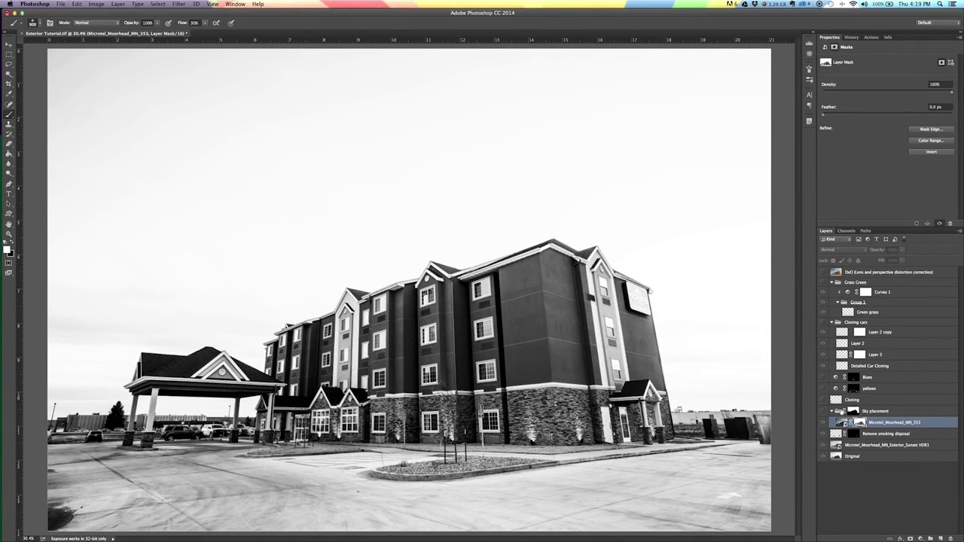
left_click(853, 412, "alt+shift")
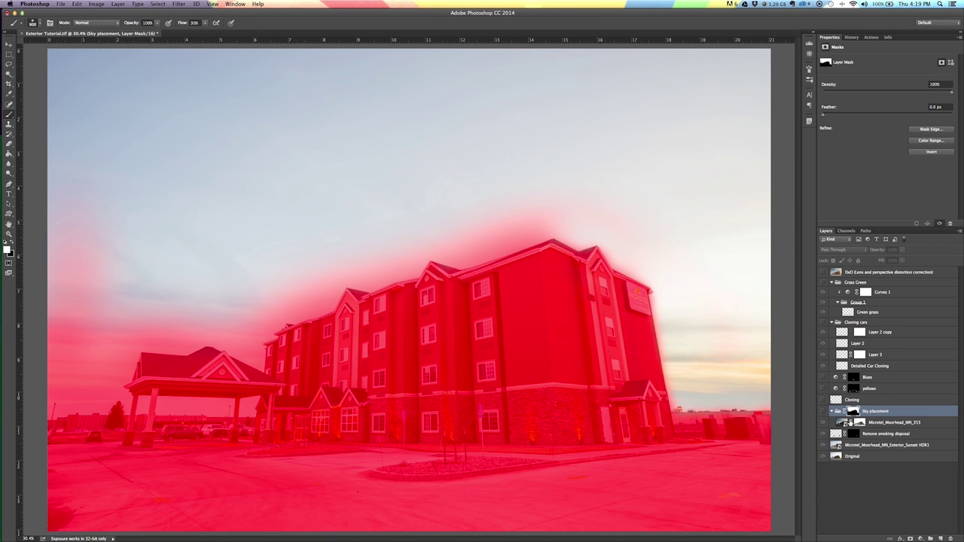
key("backslash")
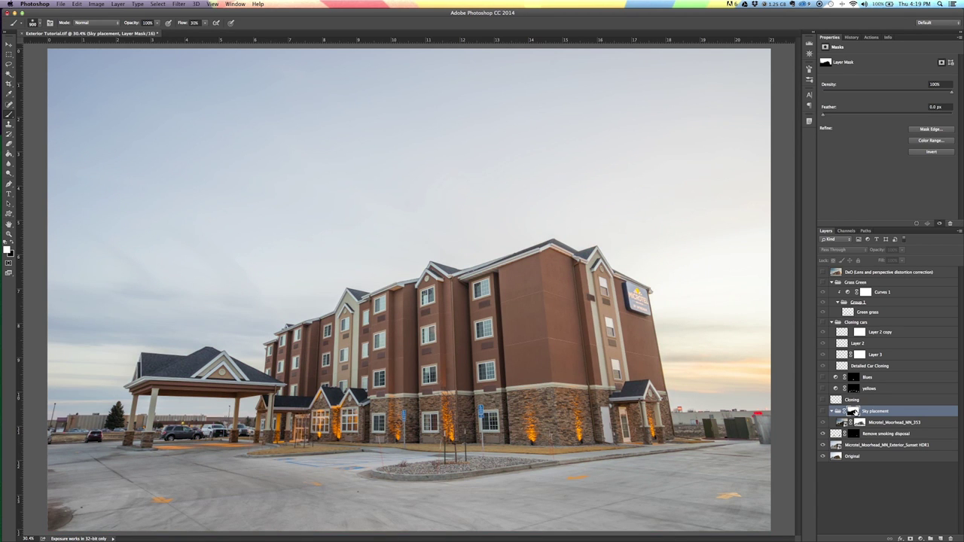
left_click(854, 412, "alt")
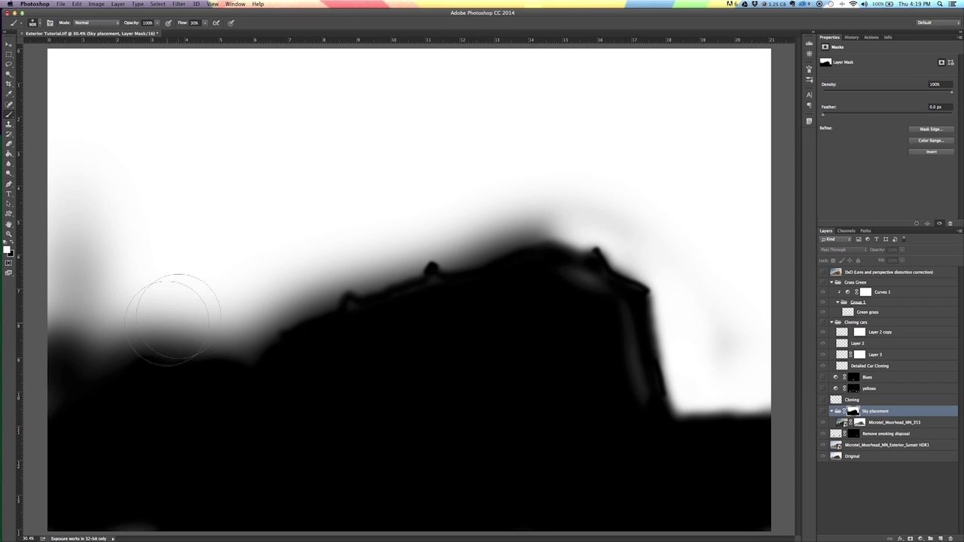
left_click(850, 412, "alt")
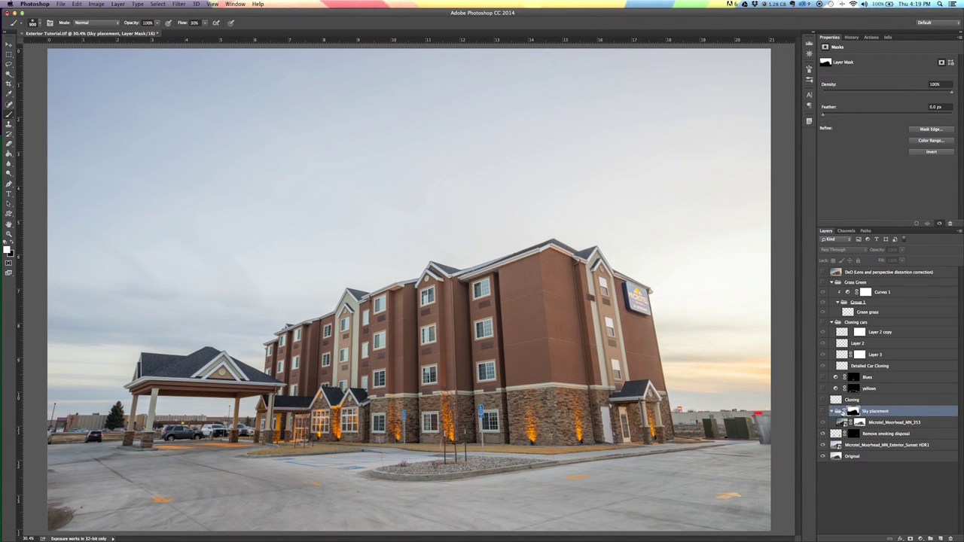
- Compare the photo with and without the Sky placement group and leave the group visible
left_click(822, 411)
left_click(823, 412)
left_click(823, 411)
left_click(823, 412)
left_click(822, 412)
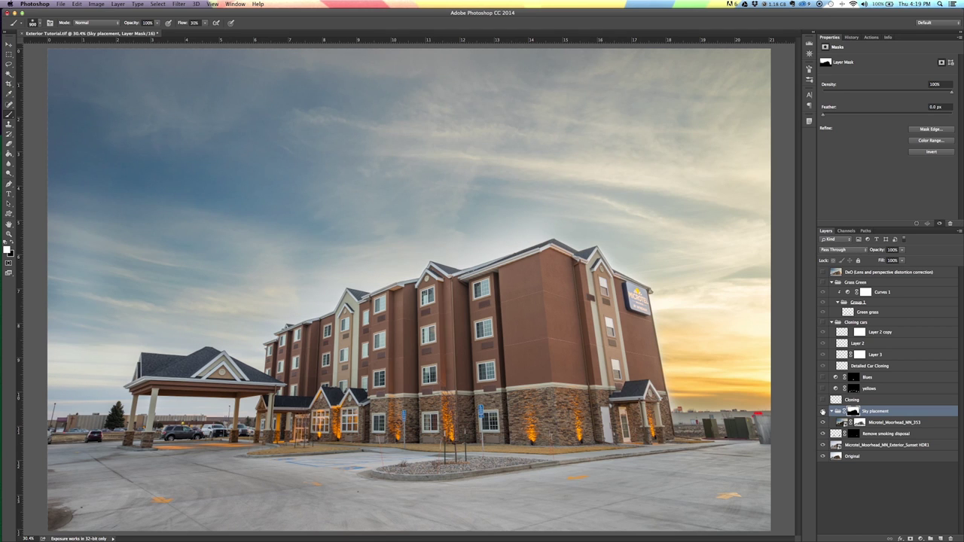
- Compare the photo with and without the Cloning layer and leave the layer visible
left_click(823, 401)
left_click(824, 401)
left_click(824, 401)
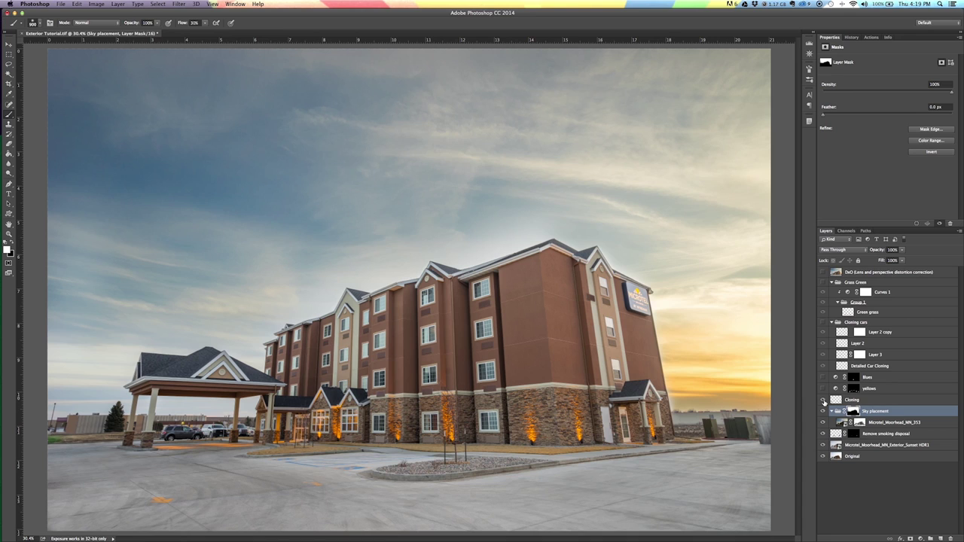
left_click(823, 400)
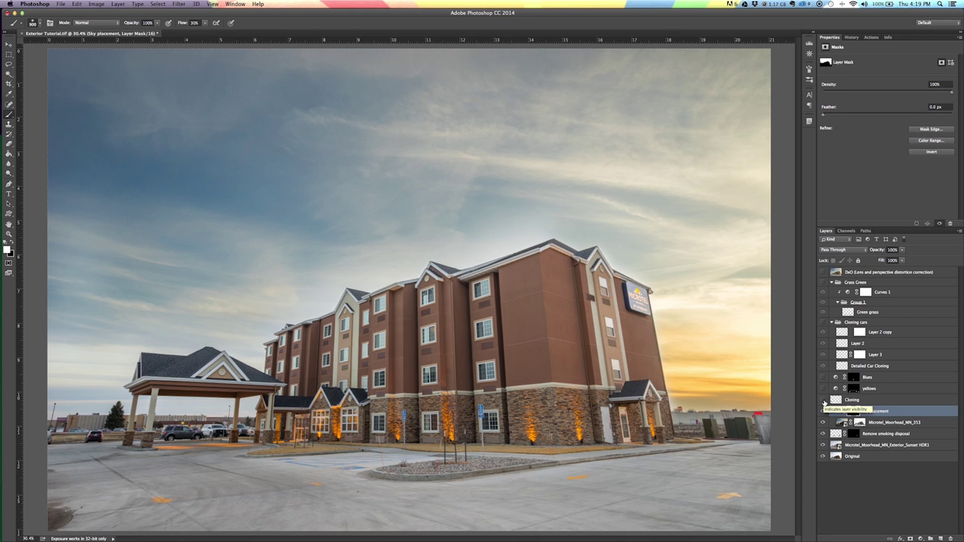
left_click(824, 401)
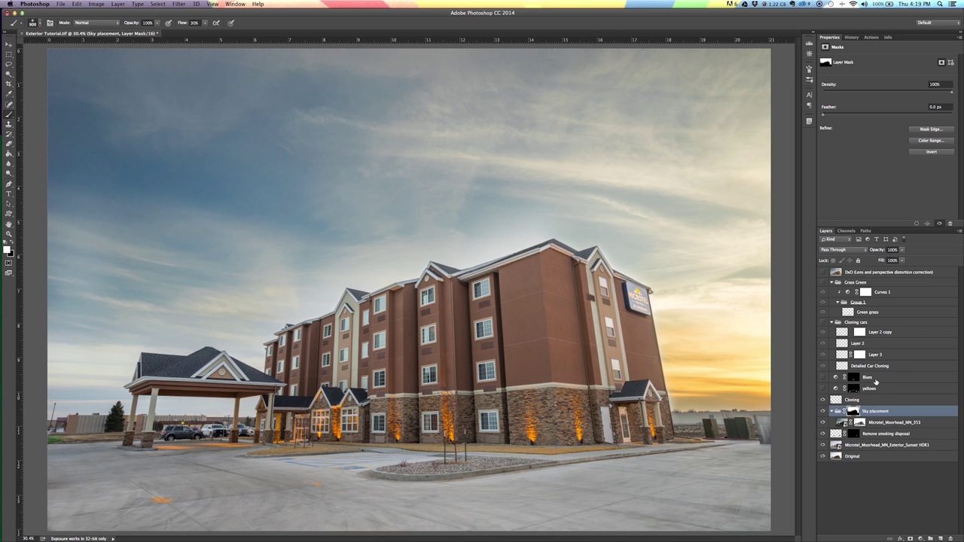
- Show the Cloning cars group, review its Detailed Car Cloning, Layer 2 and Layer 2 copy layers, and hide the group again
left_click(824, 322)
left_click(824, 322)
left_click(823, 322)
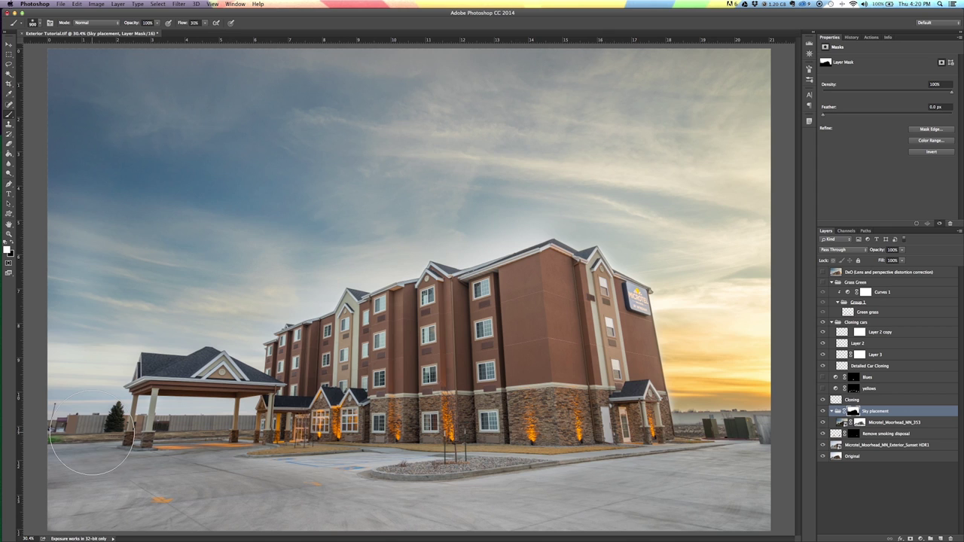
left_click(886, 366)
left_click(877, 344)
left_click(880, 332)
left_click(823, 322)
- Select the Cloning layer and compare the photo with and without it, leaving it visible
left_click(846, 400)
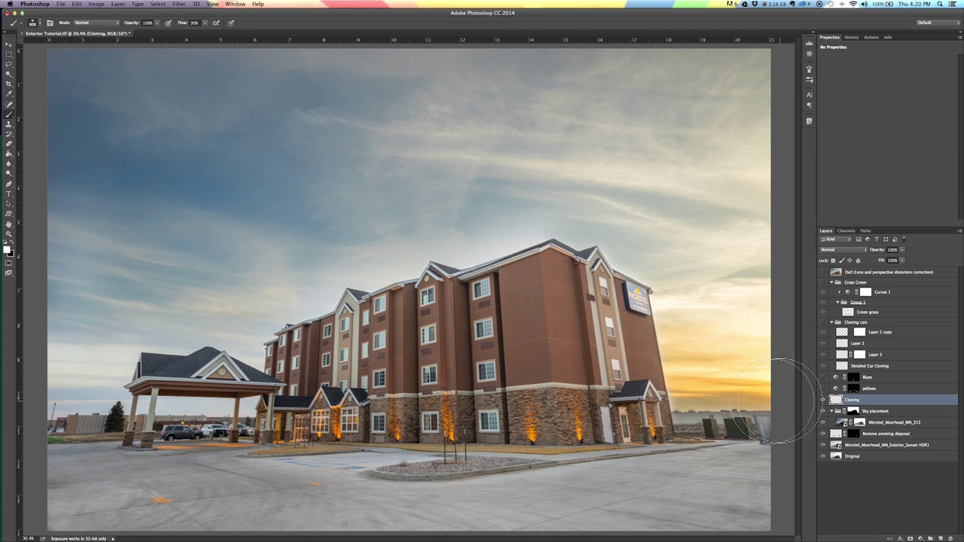
left_click(822, 400)
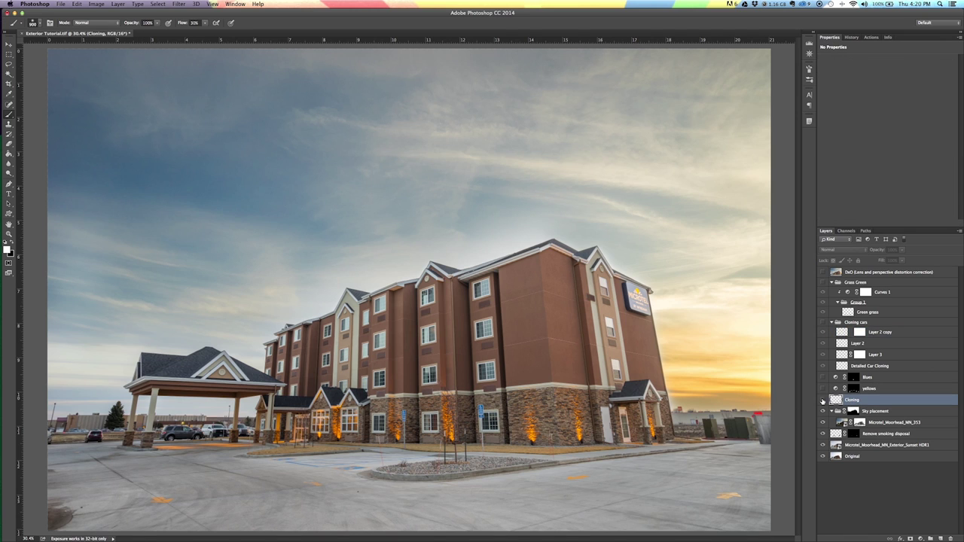
left_click(823, 401)
left_click(823, 400)
left_click(823, 400)
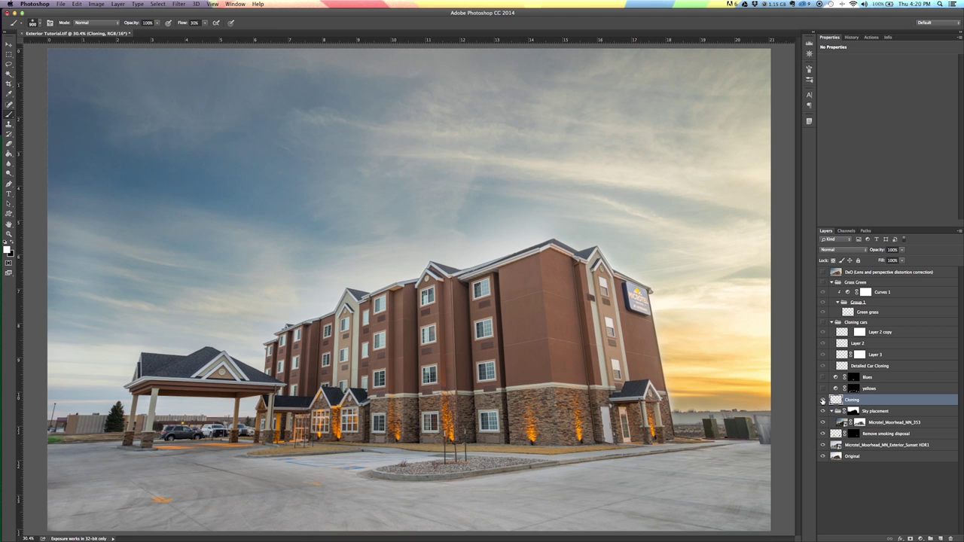
left_click(823, 400)
left_click(823, 400)
- Compare the photo with and without the yellows adjustment layer, and leave both yellows and Blues visible
left_click(873, 389)
left_click(867, 379)
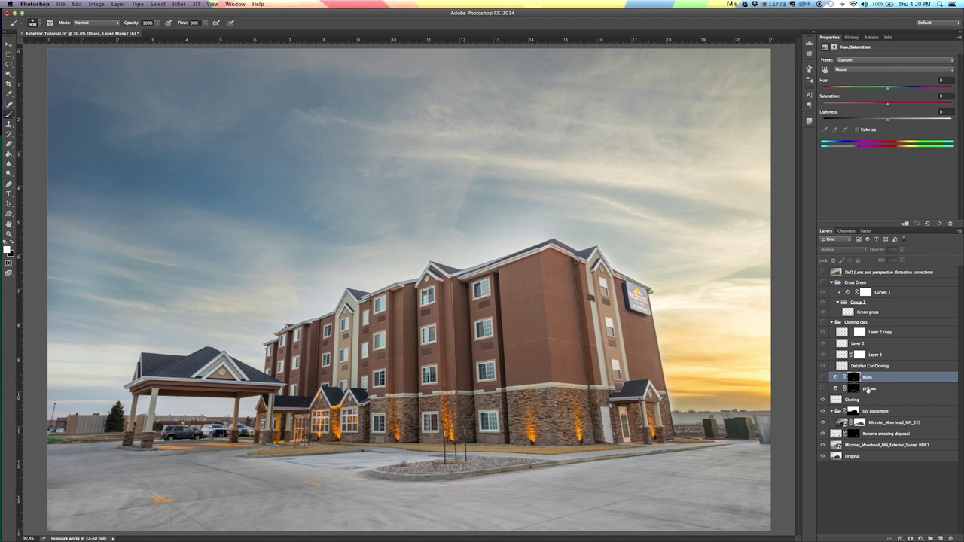
left_click(823, 389)
left_click(823, 388)
left_click(823, 389)
left_click(822, 389)
left_click(823, 389)
left_click(823, 389)
left_click(824, 389)
left_click(824, 377)
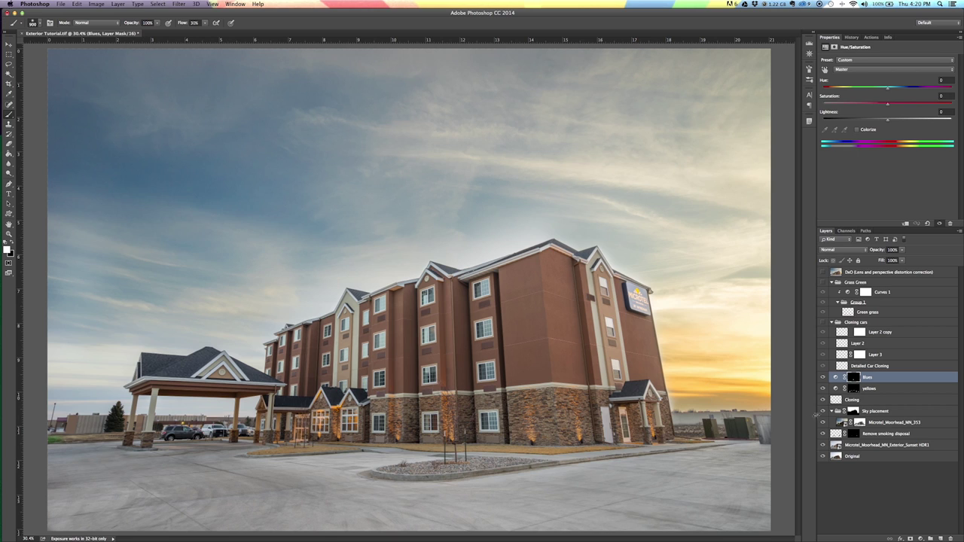
- Show the Cloning cars group and compare the photo with and without the Grass Green group, leaving both groups visible
left_click(824, 323)
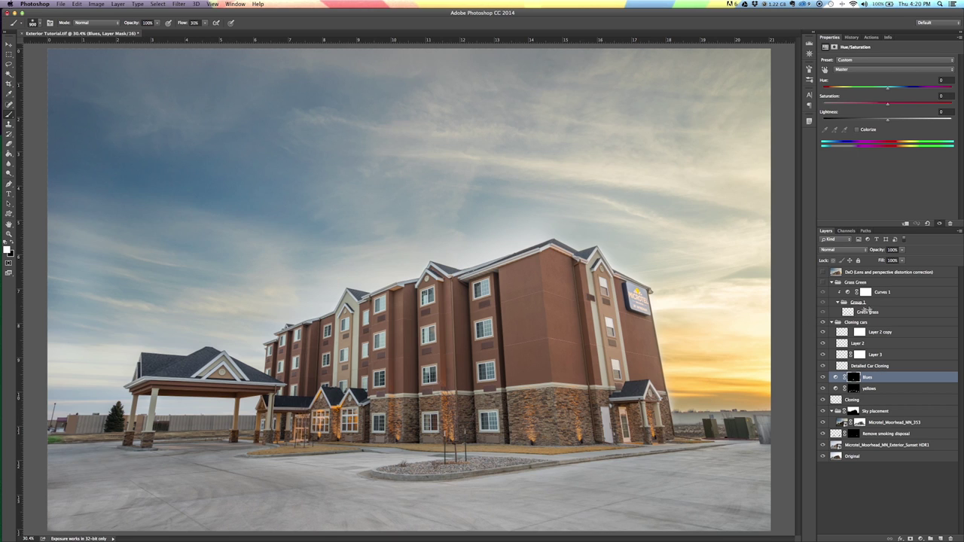
left_click(822, 284)
left_click(822, 284)
left_click(823, 283)
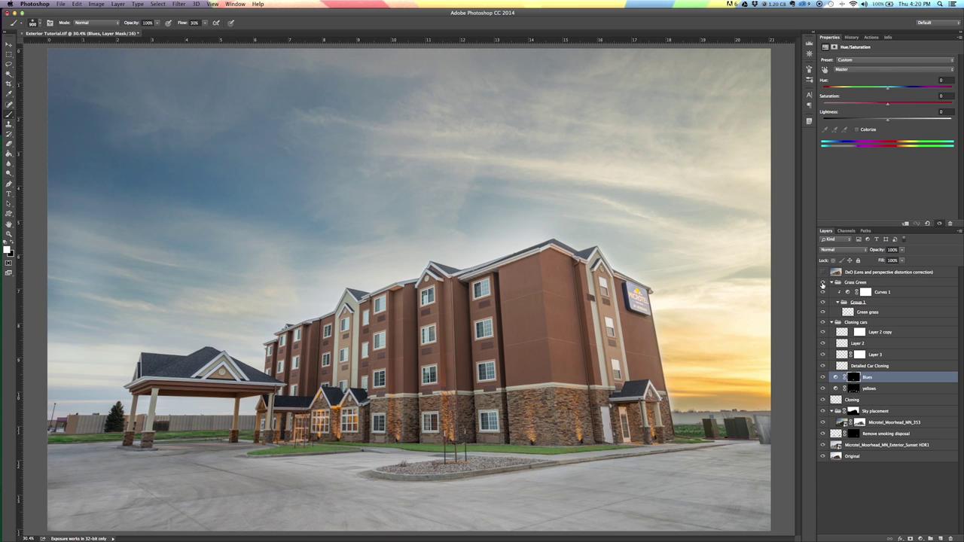
left_click(822, 283)
left_click(823, 283)
- Review the blend mode choices for the Green grass layer and keep it on Color
left_click(886, 312)
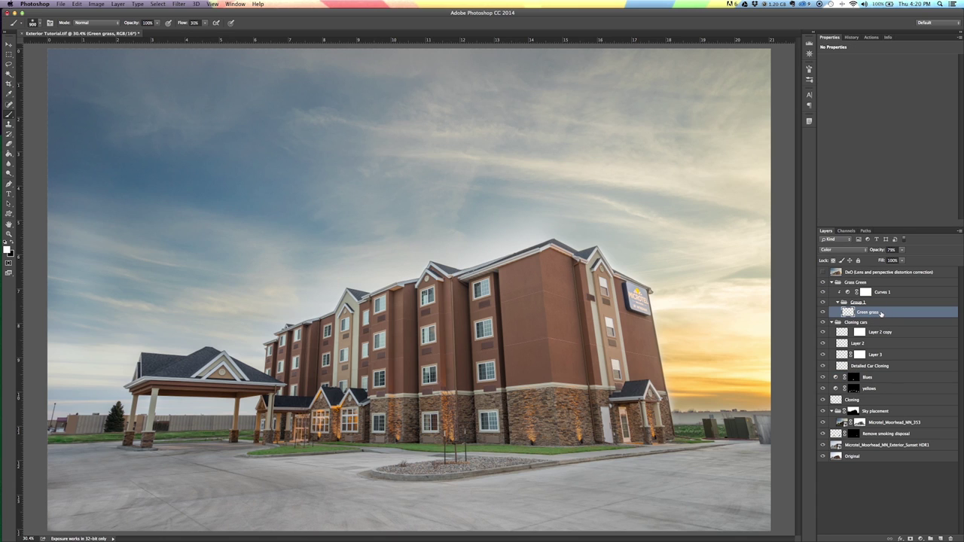
left_click(845, 249)
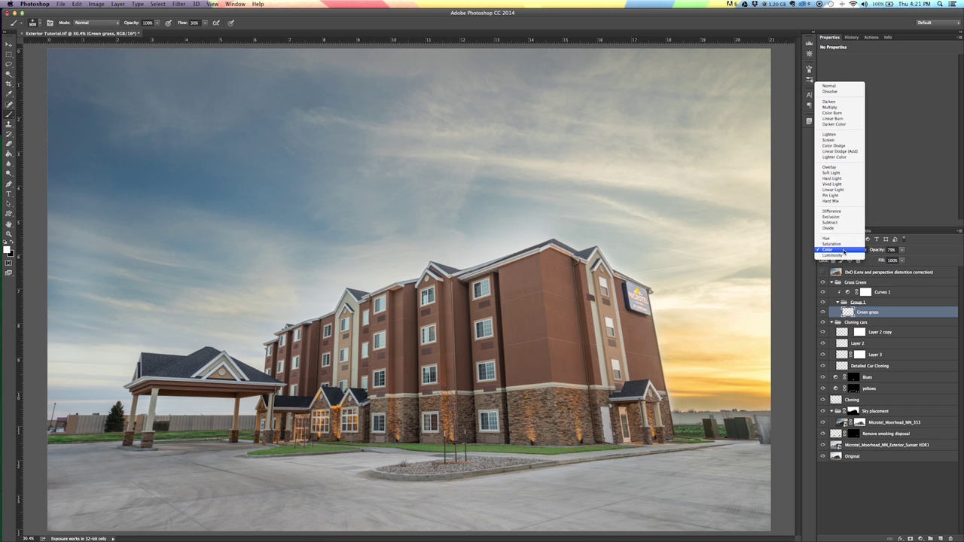
left_click(844, 251)
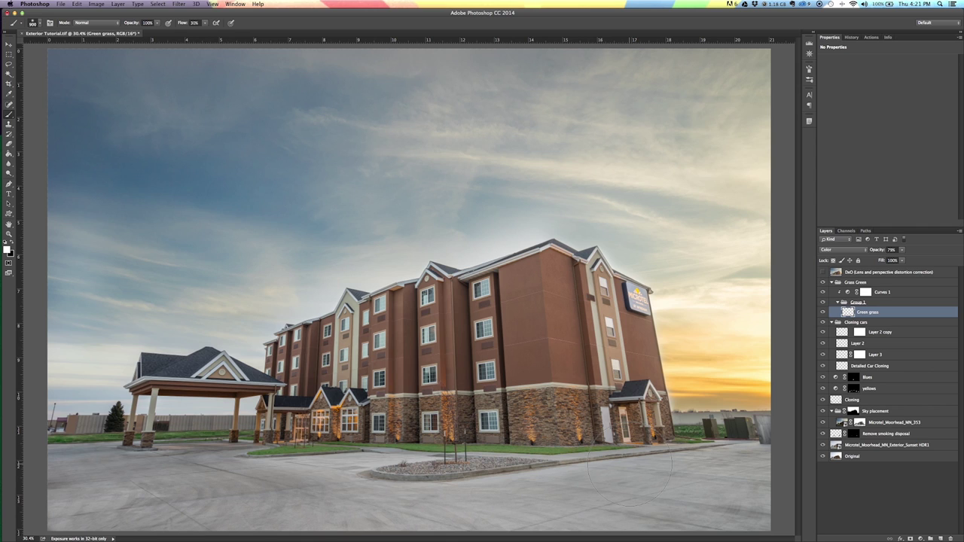
left_click(843, 250)
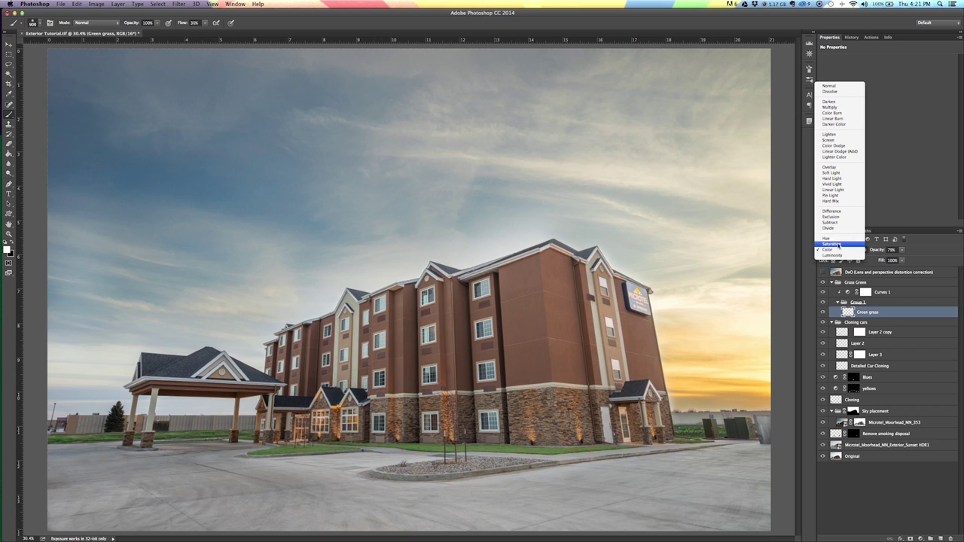
left_click(834, 250)
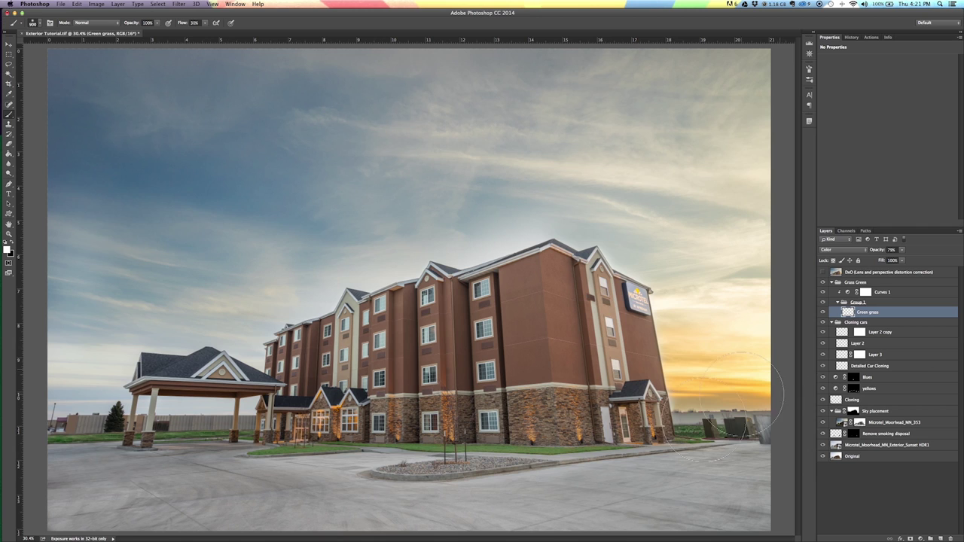
- Set the Curves 1 shadow point to input 53, output 30, and compare the grass with and without the adjustment
left_click(870, 293)
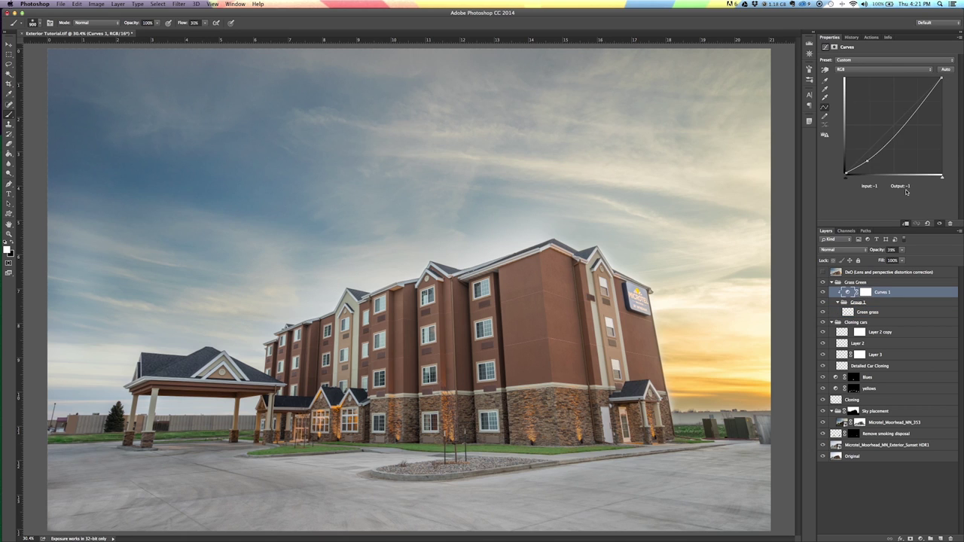
left_click_drag(870, 163, 865, 161)
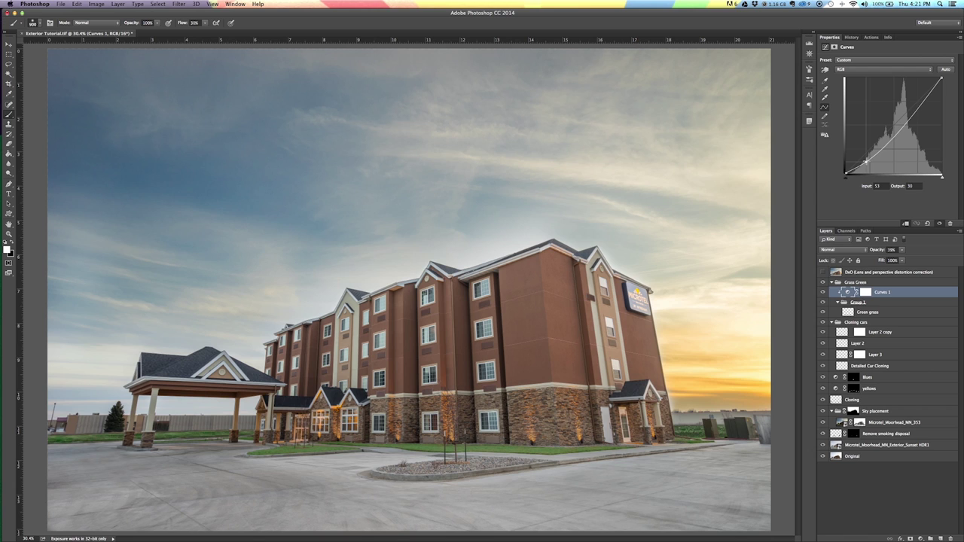
left_click(823, 292)
left_click(823, 292)
- Group the layers from Grass Green down to Microtel_Moorhead_MN_Exterior_Sunset HDR1, name the group Edits and leave it collapsed
key("alt+bracketright")
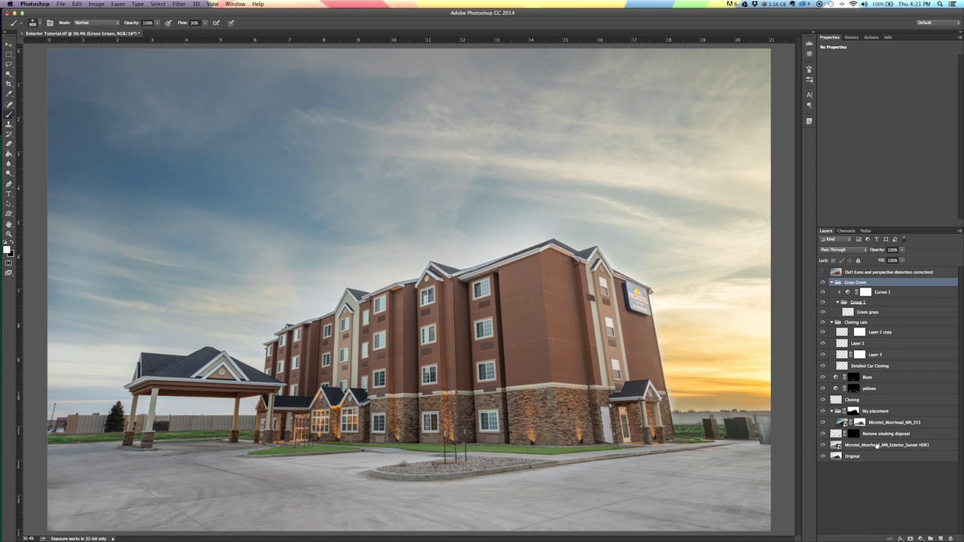
left_click(877, 447, "shift")
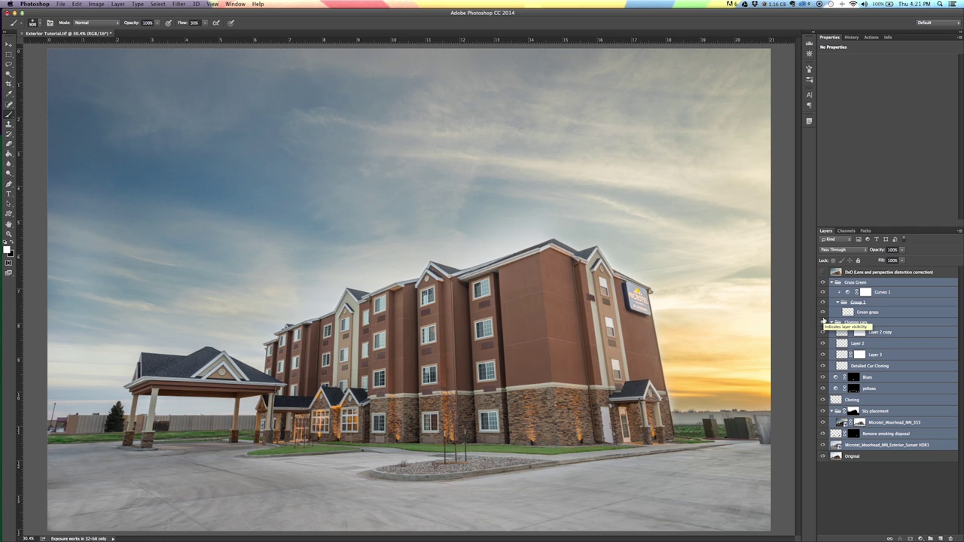
key("super+g")
double_click(853, 282)
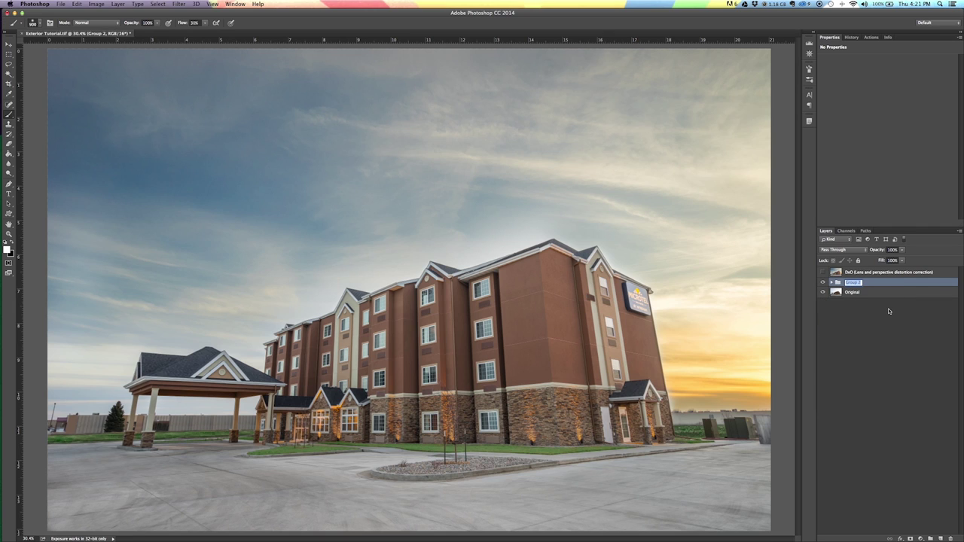
type("Ed")
key("Return")
left_click(832, 282)
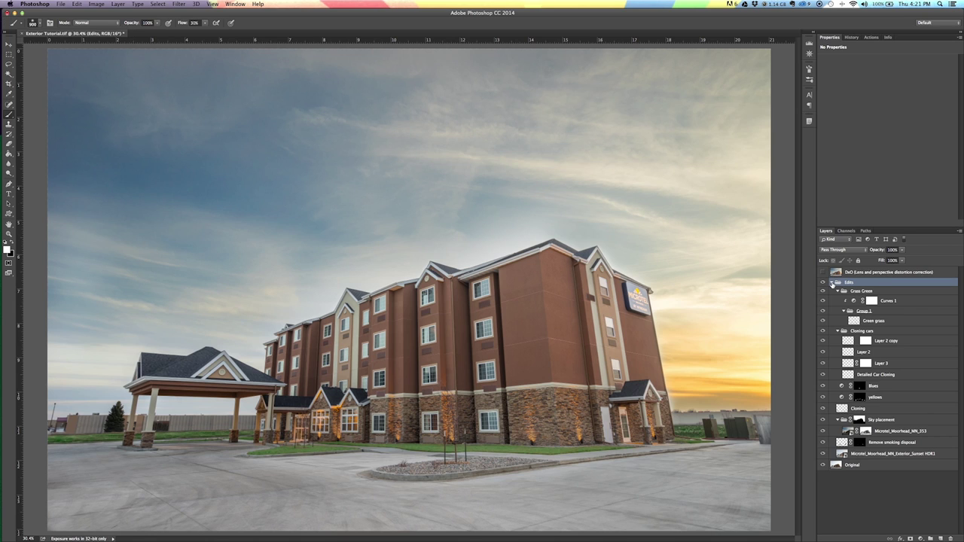
left_click(832, 283)
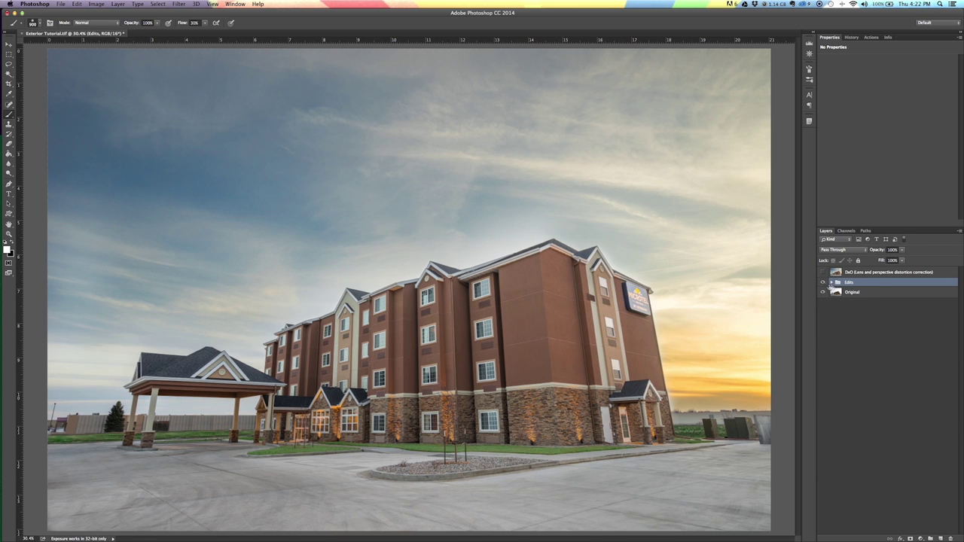
- Stamp the visible image into a new merged layer above the Edits group and delete that layer again
left_click(870, 296, "shift")
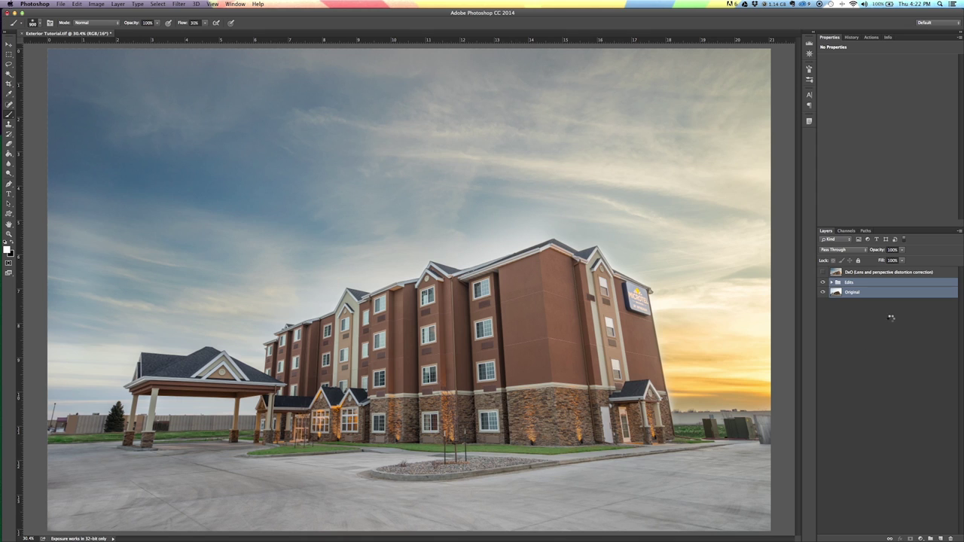
key("super+alt+shift+e")
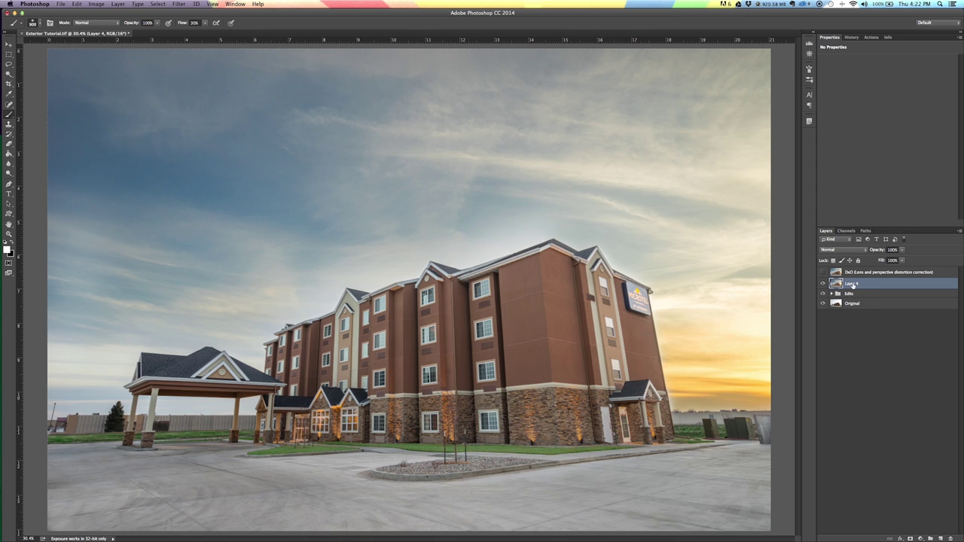
left_click(951, 539)
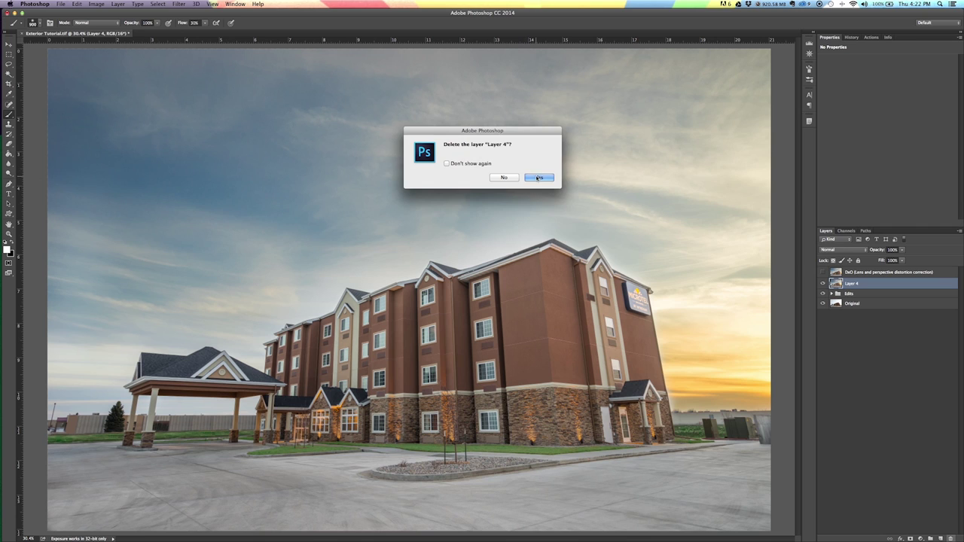
left_click(540, 177)
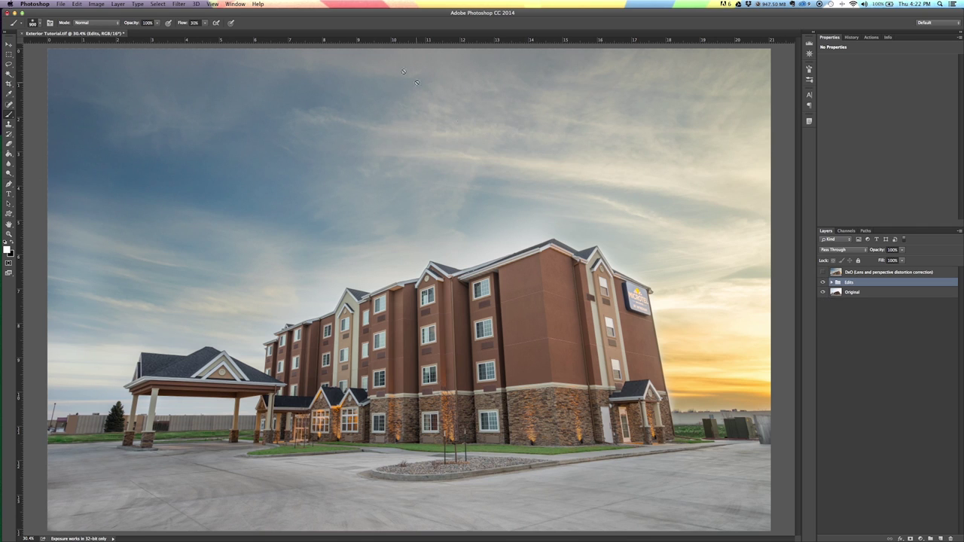
- Show the DxO (Lens and perspective distortion correction) layer and look over the available filters, including DxO Labs
left_click(889, 273)
left_click(178, 3)
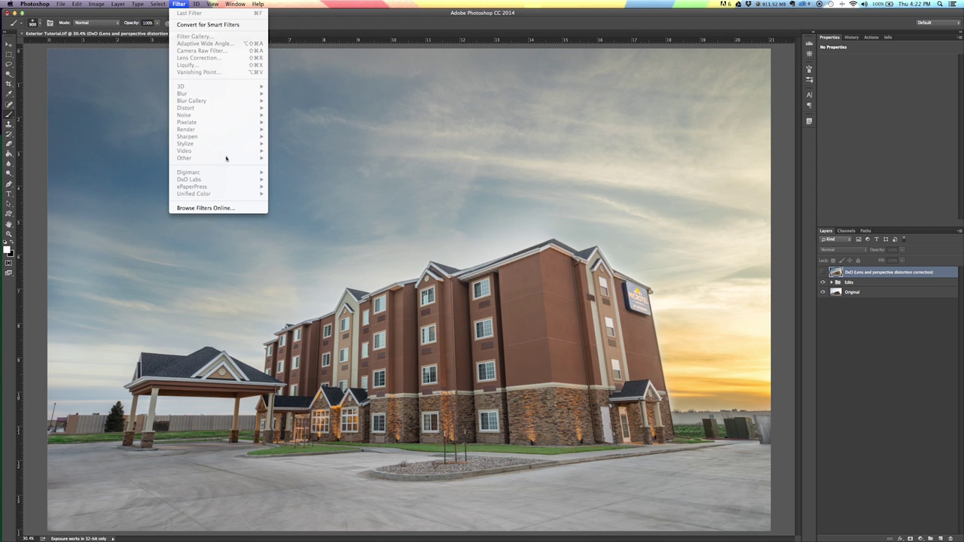
mouse_move(235, 4)
left_click(823, 272)
left_click(822, 272)
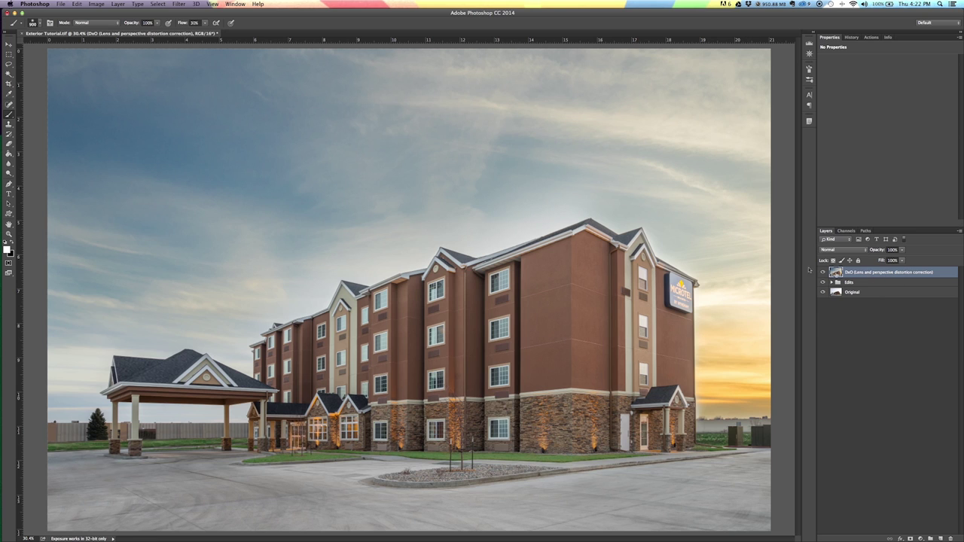
left_click(179, 4)
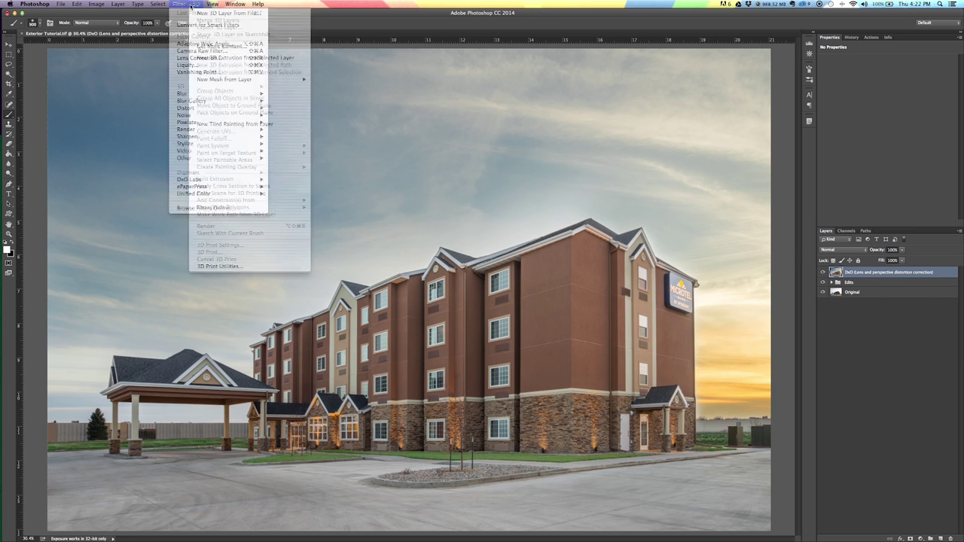
mouse_move(242, 186)
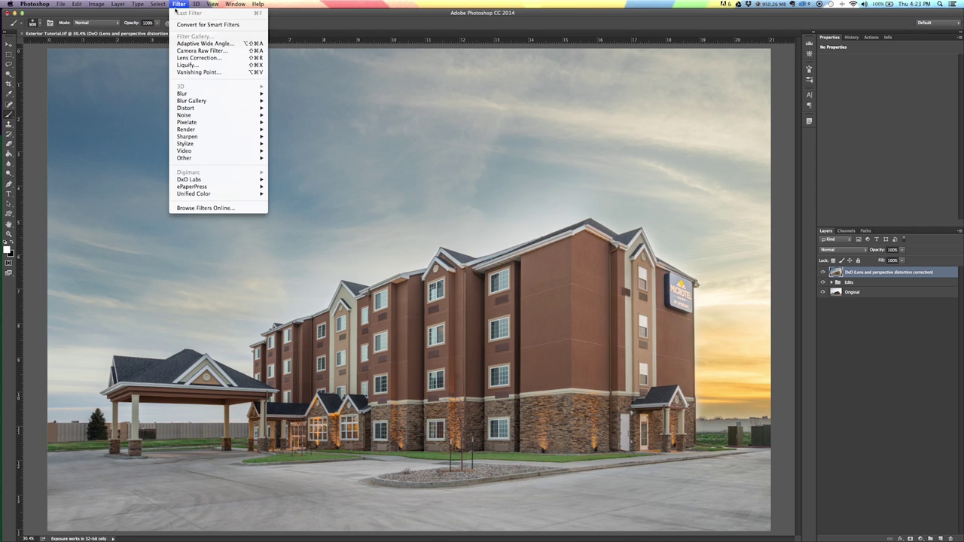
left_click(730, 270)
- Compare the photo with and without the DxO correction layer, and with the Original layer alone, leaving all layers visible
left_click(823, 272)
left_click(823, 272)
left_click(823, 272)
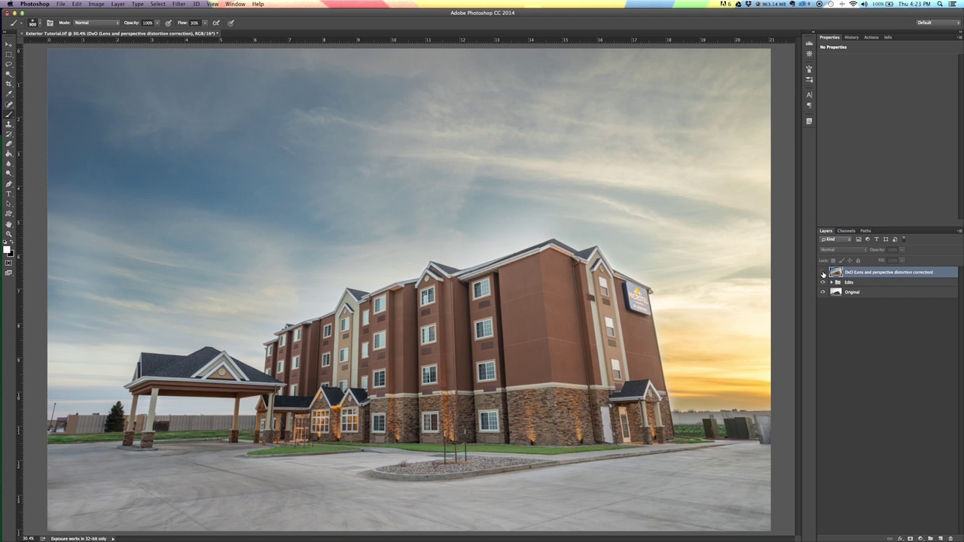
left_click(823, 272)
left_click(823, 272)
left_click(823, 272)
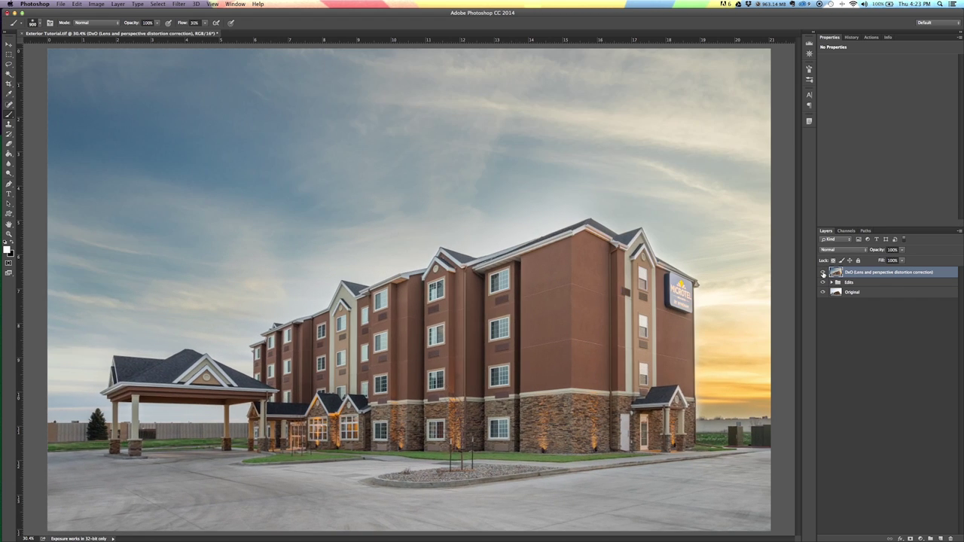
left_click(822, 272)
left_click(823, 272)
left_click(823, 293, "alt")
left_click(823, 292, "alt")
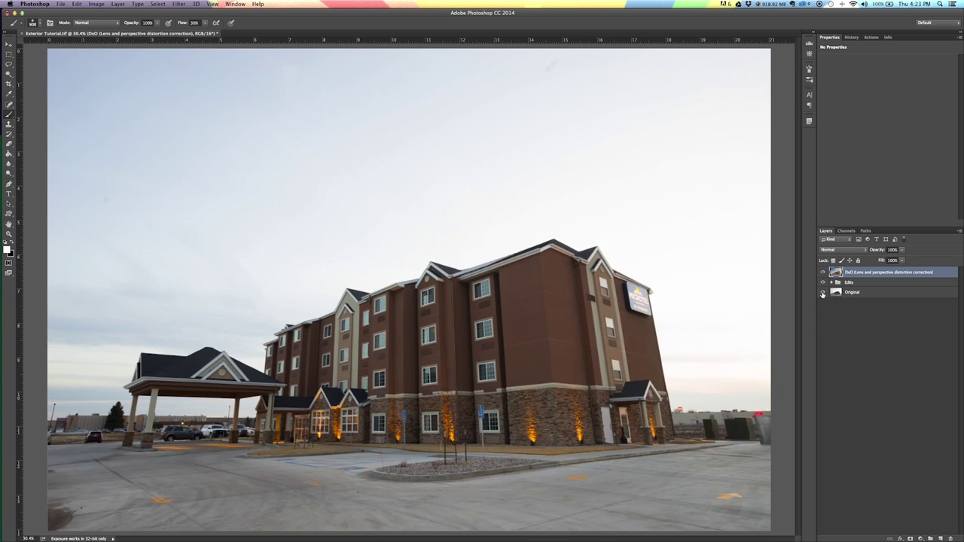
- Move the Microtel_Moorhead_MN_Exterior_Sunset HDR1 layer out of the Edits group to just above Original, and collapse the group
left_click(831, 283, "alt")
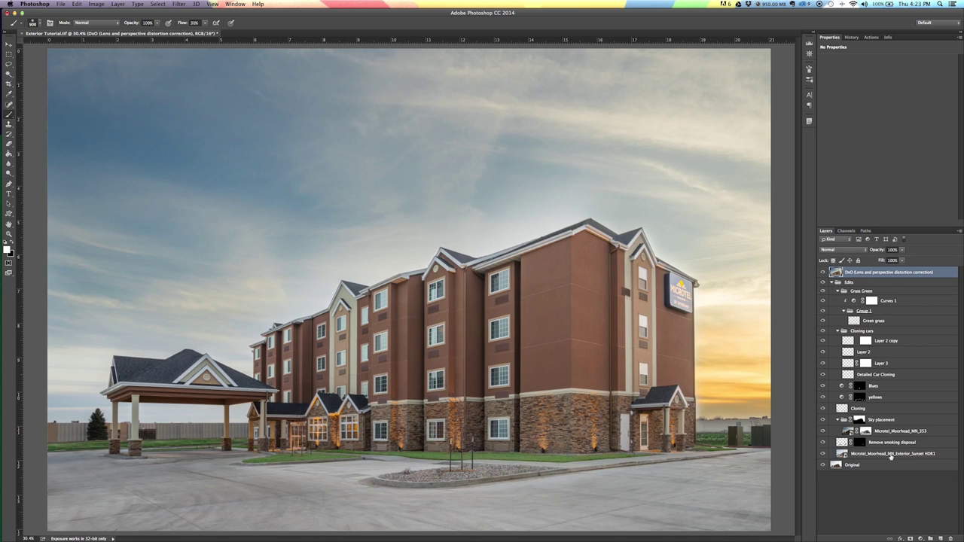
left_click(892, 454)
left_click(838, 452)
left_click(832, 282, "alt")
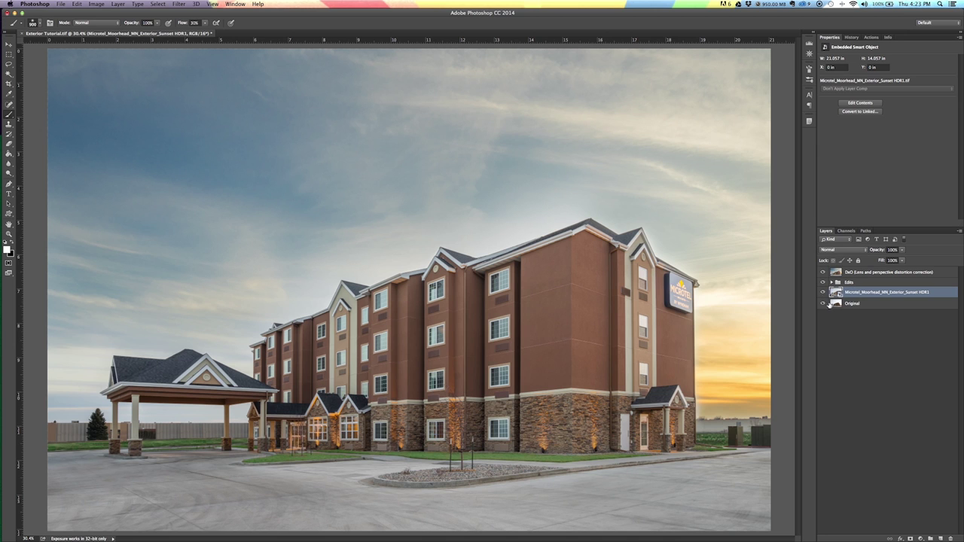
- Compare the finished edit with the Microtel_Moorhead_MN_Exterior_Sunset HDR1 and Original layers, and leave all layers visible
left_click(823, 294)
left_click(823, 294)
left_click(824, 294)
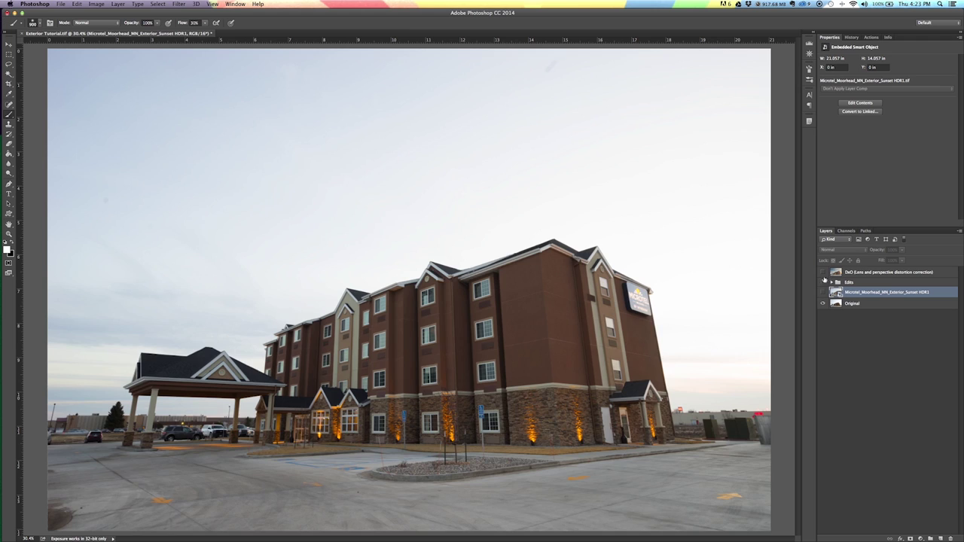
left_click(824, 272)
left_click(824, 293)
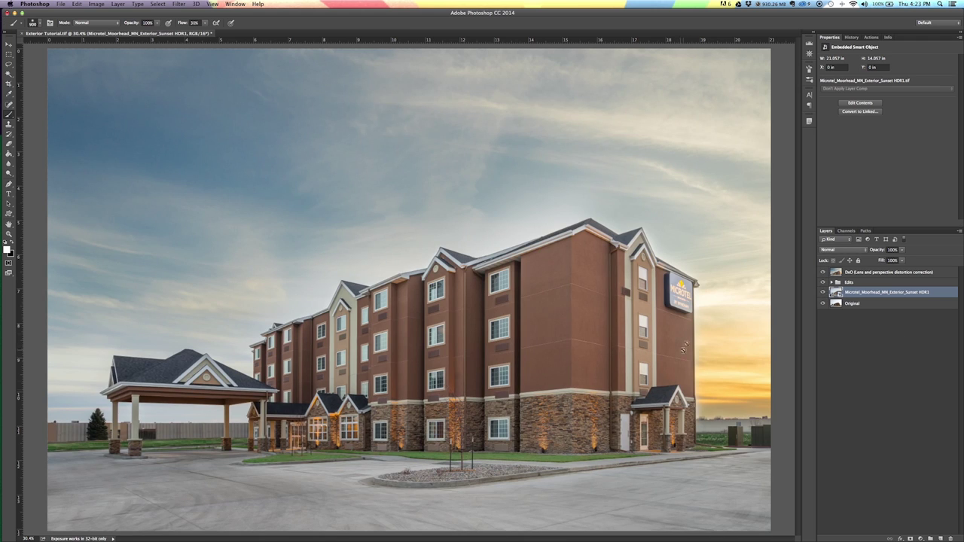